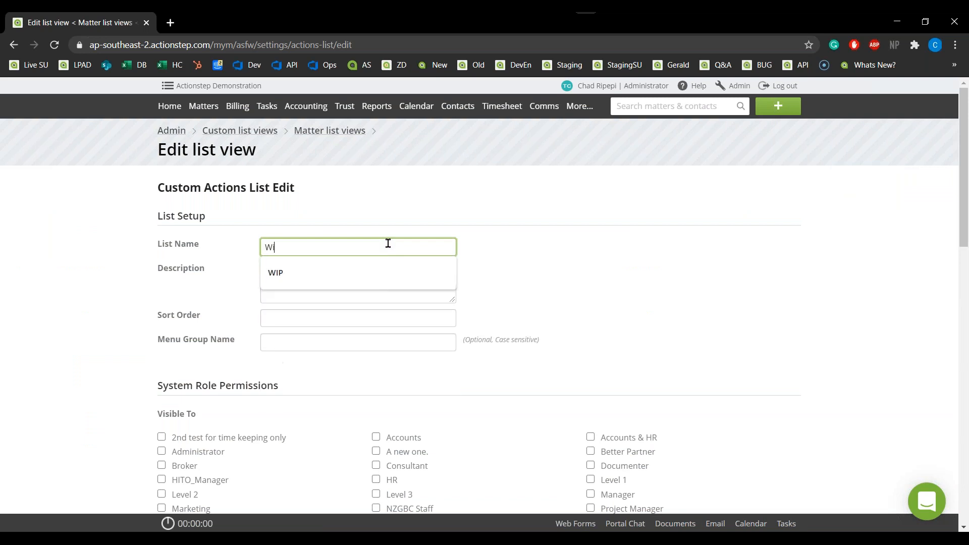
# Name the new matter list view "WIP Across Matters"
pyautogui.press('BackSpace')
pyautogui.press('BackSpace')
pyautogui.write('IP Across Matters')
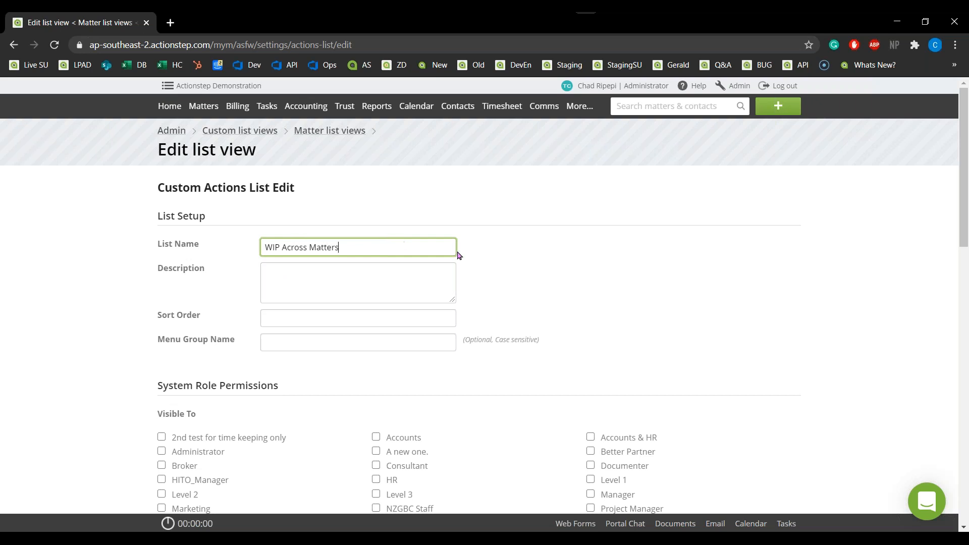
# Enter the list description "All work in progress across matters"
pyautogui.click(391, 282)
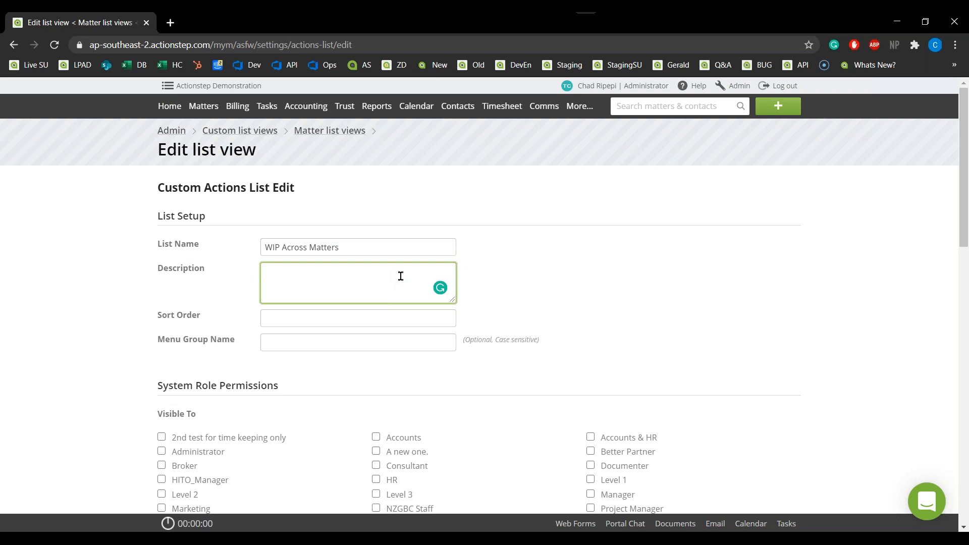
pyautogui.write('All W')
pyautogui.press('BackSpace')
pyautogui.write('work in progress across ')
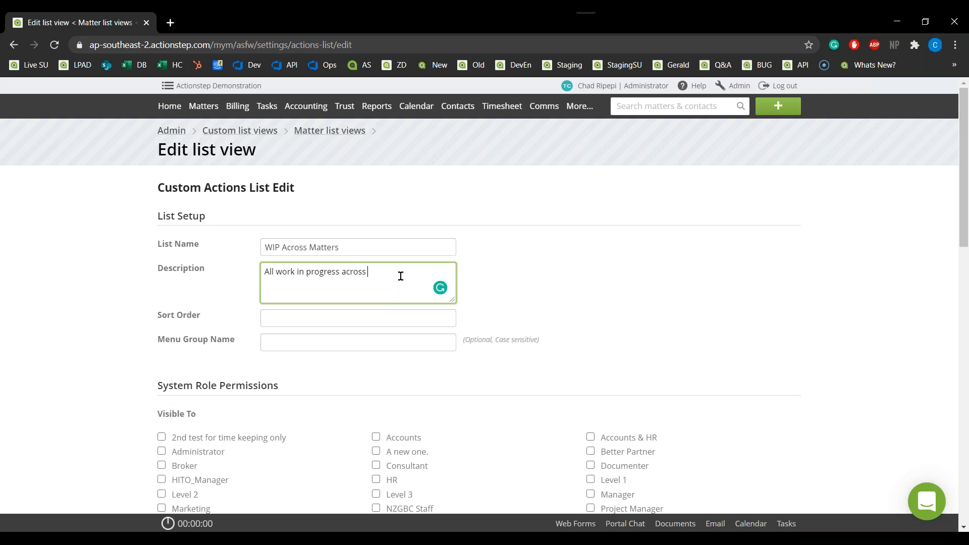
pyautogui.write('matters')
pyautogui.click(706, 332)
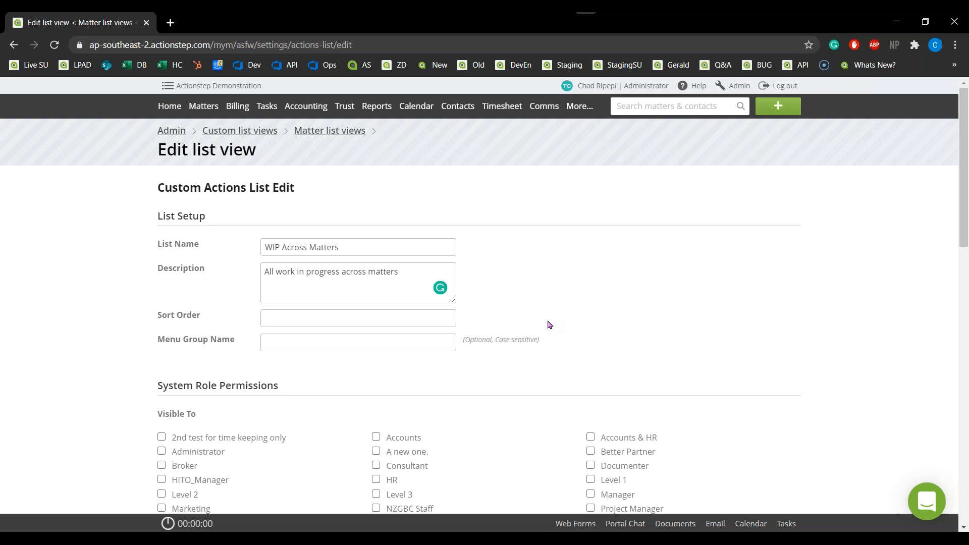
# Set the list's sort order to 1
pyautogui.click(411, 319)
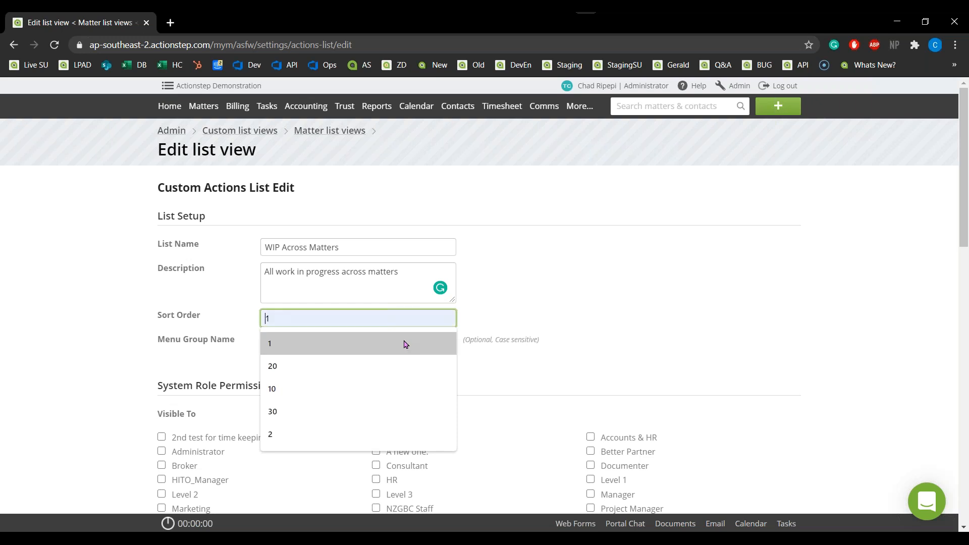
pyautogui.click(404, 344)
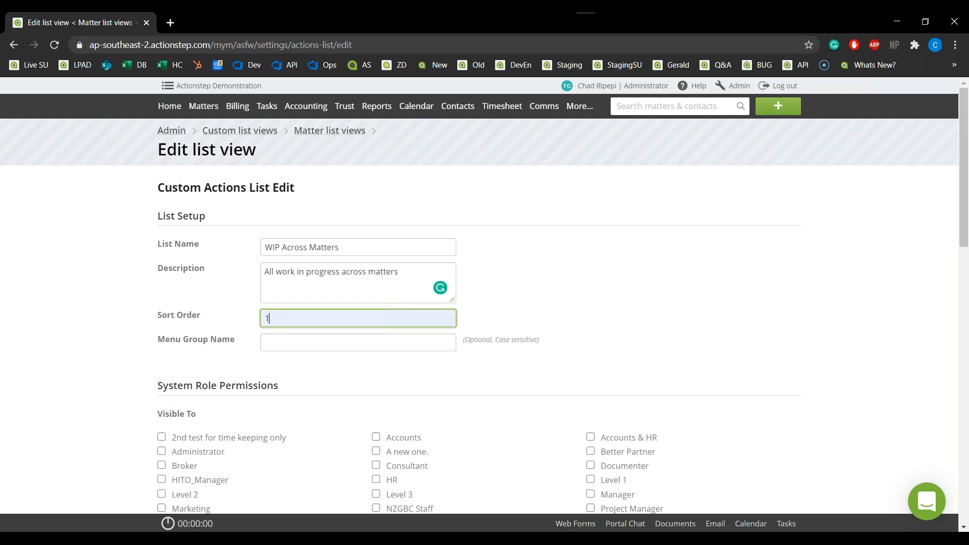
pyautogui.click(313, 324)
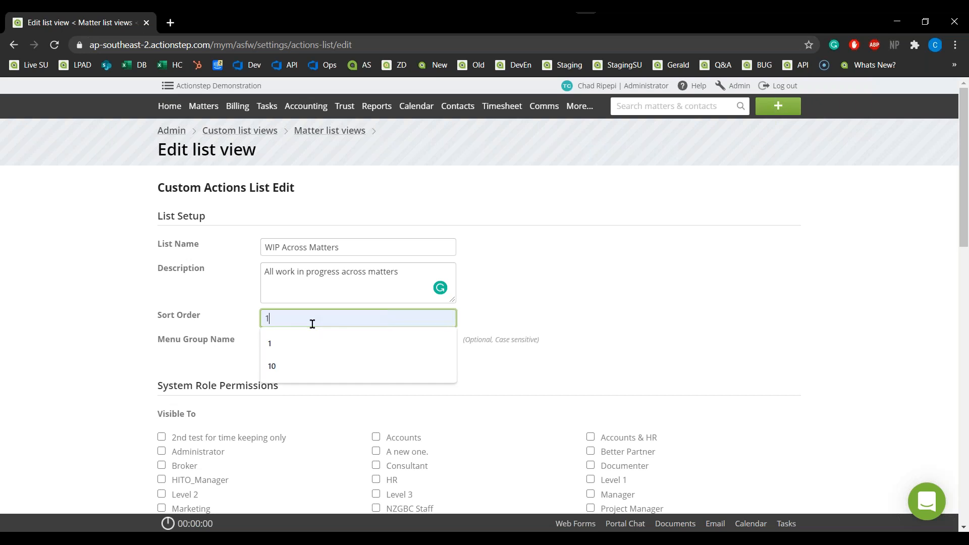
pyautogui.click(590, 308)
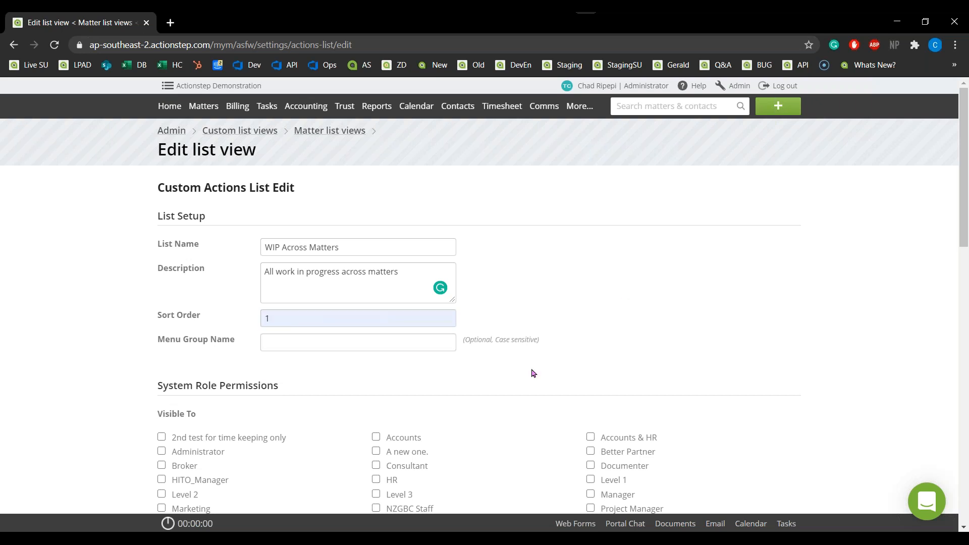
# Set the list's menu group name to WIP, matching the existing group of matter lists
pyautogui.click(371, 341)
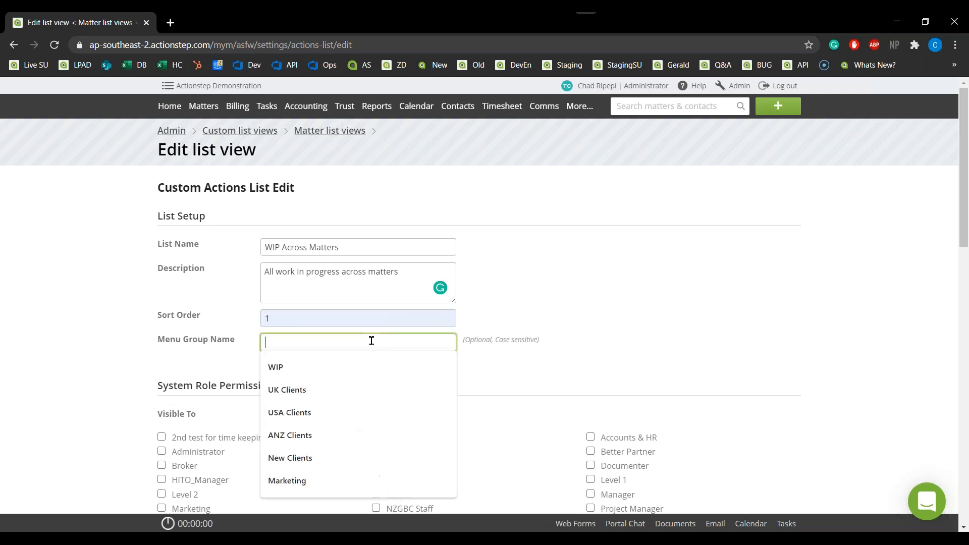
pyautogui.click(671, 327)
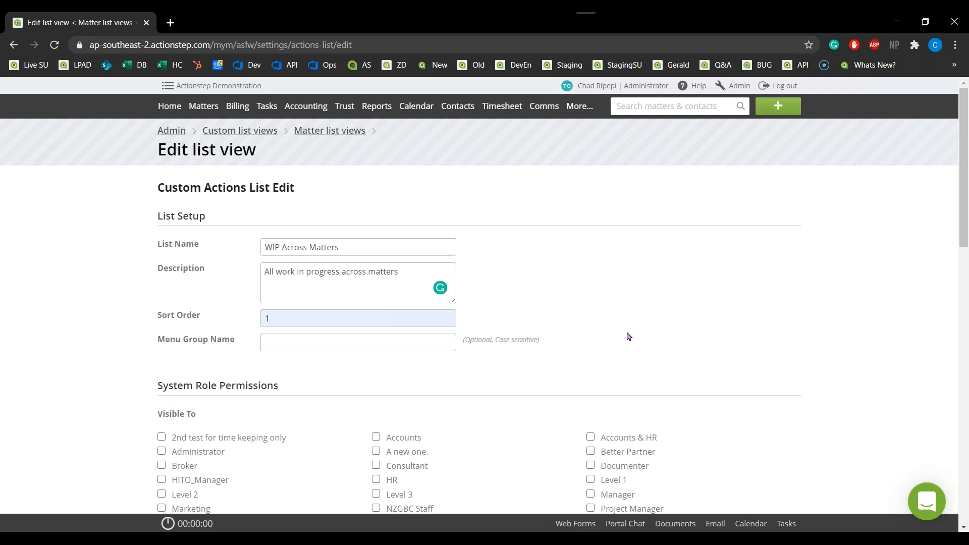
pyautogui.click(214, 112)
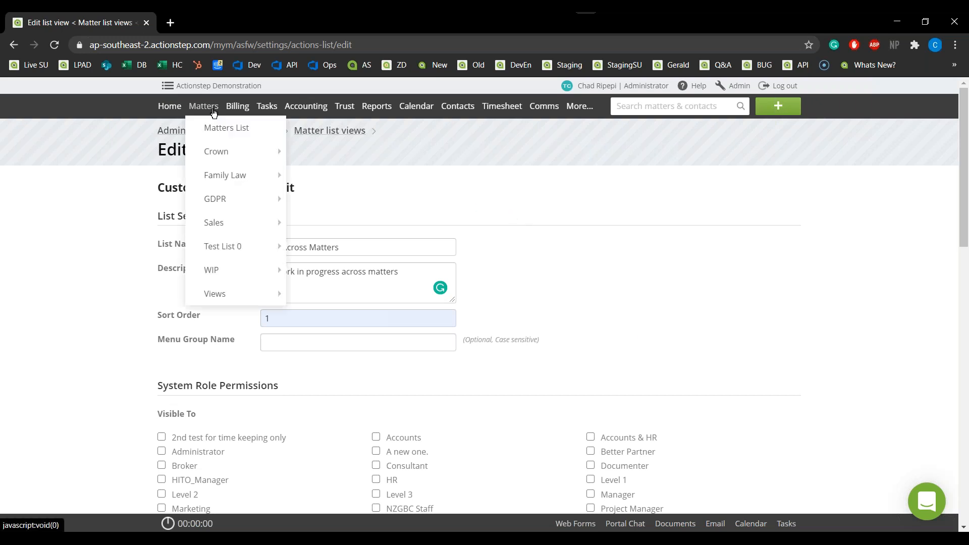
pyautogui.moveTo(233, 146)
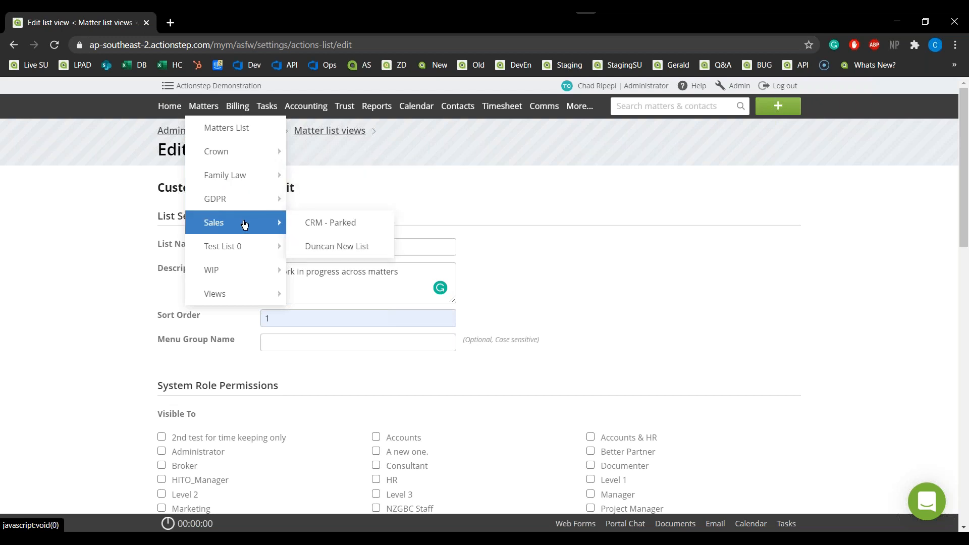
pyautogui.moveTo(207, 275)
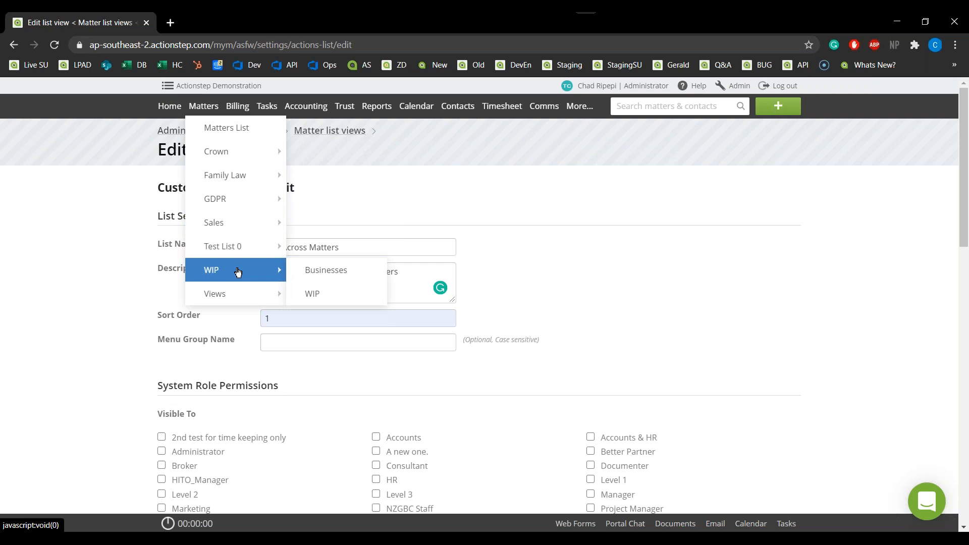
pyautogui.click(371, 339)
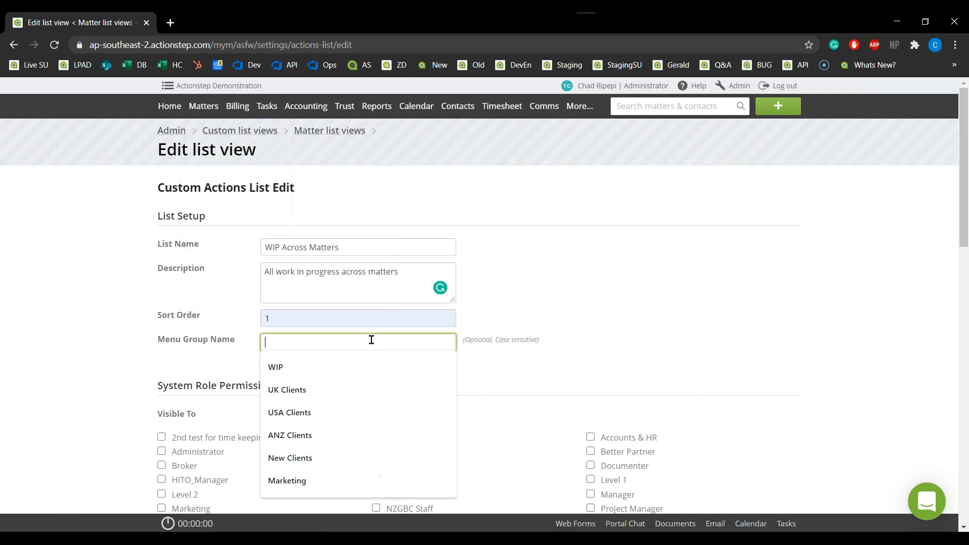
pyautogui.write('WIP')
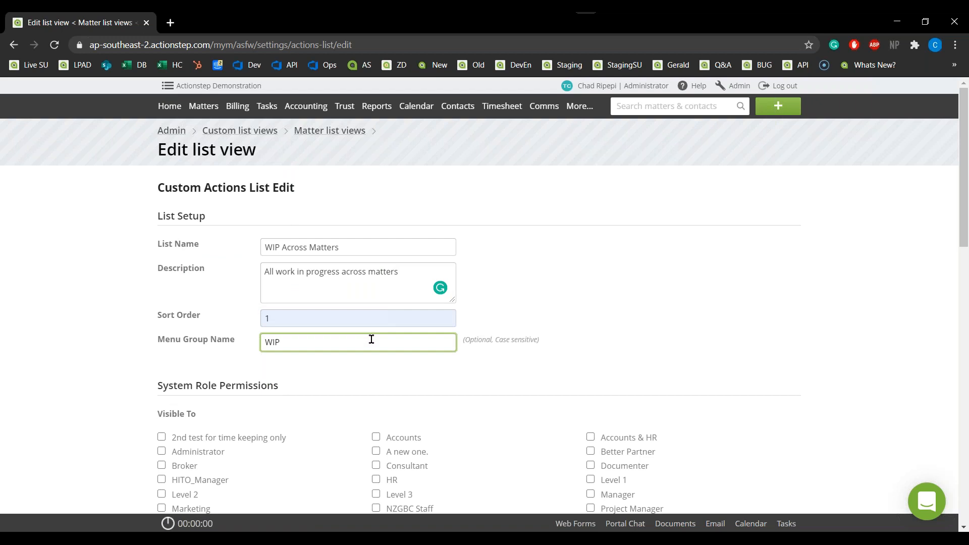
pyautogui.click(552, 271)
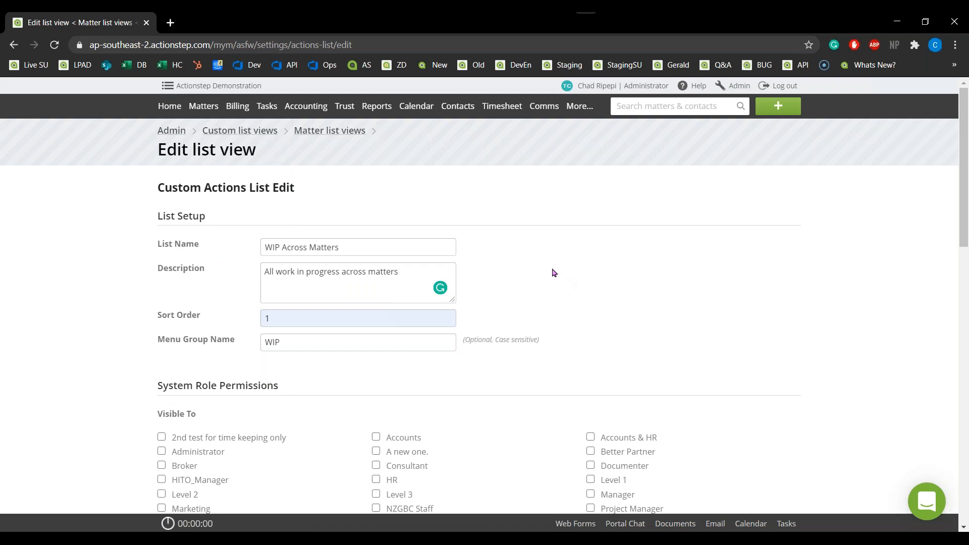
pyautogui.click(196, 106)
pyautogui.moveTo(245, 268)
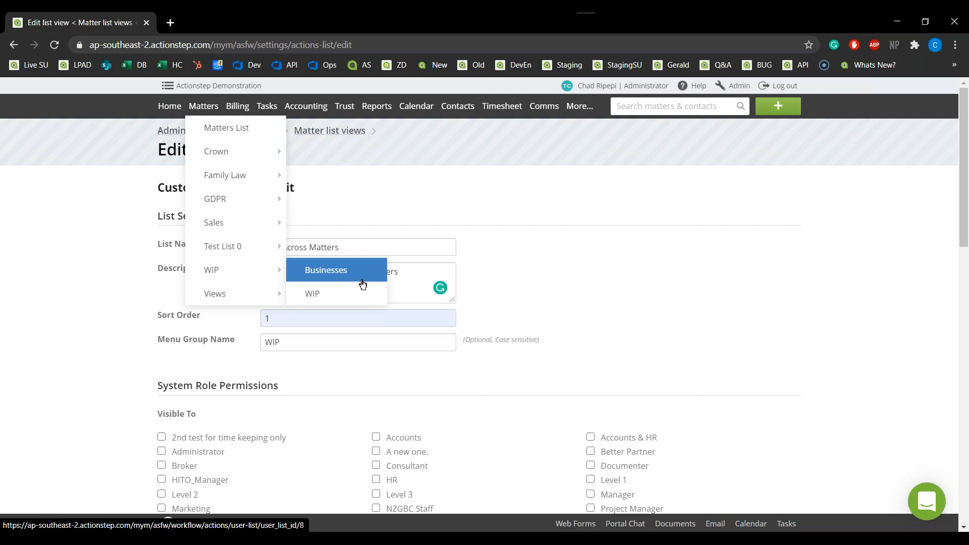
pyautogui.click(674, 277)
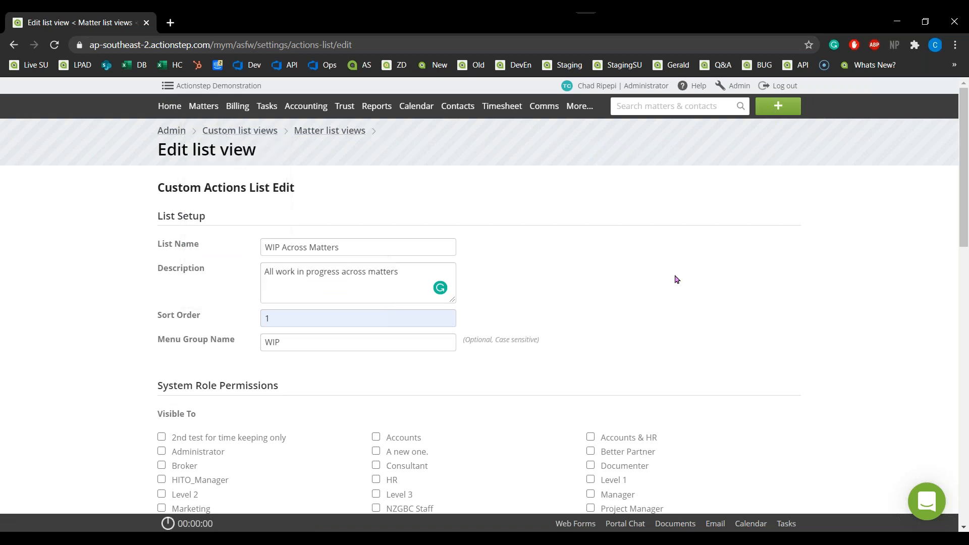
# Make the list visible to the Administrator system role
pyautogui.scroll(-3, 676, 279)
pyautogui.scroll(-2, 677, 279)
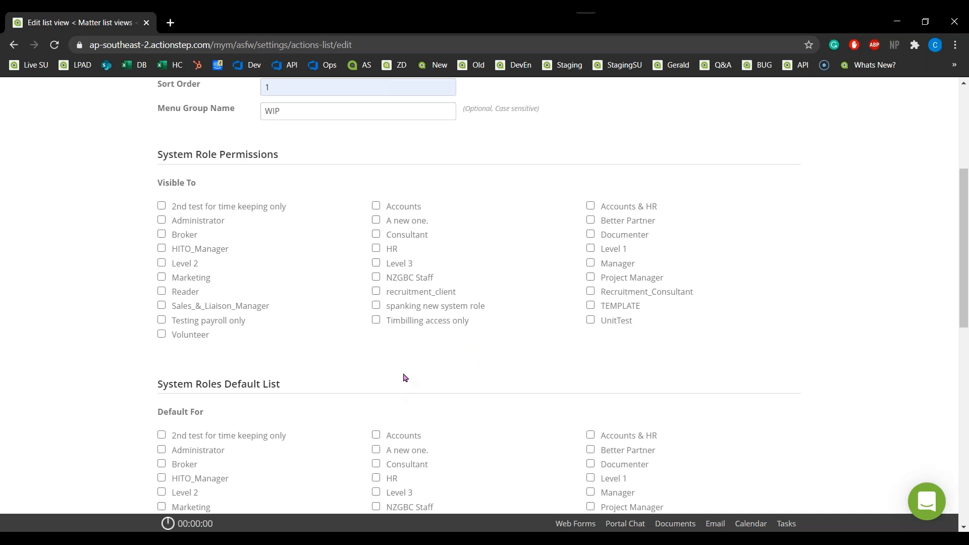
pyautogui.click(211, 225)
# Examine the roles the list can be the default for and the lists offered under Matters
pyautogui.scroll(-3, 723, 382)
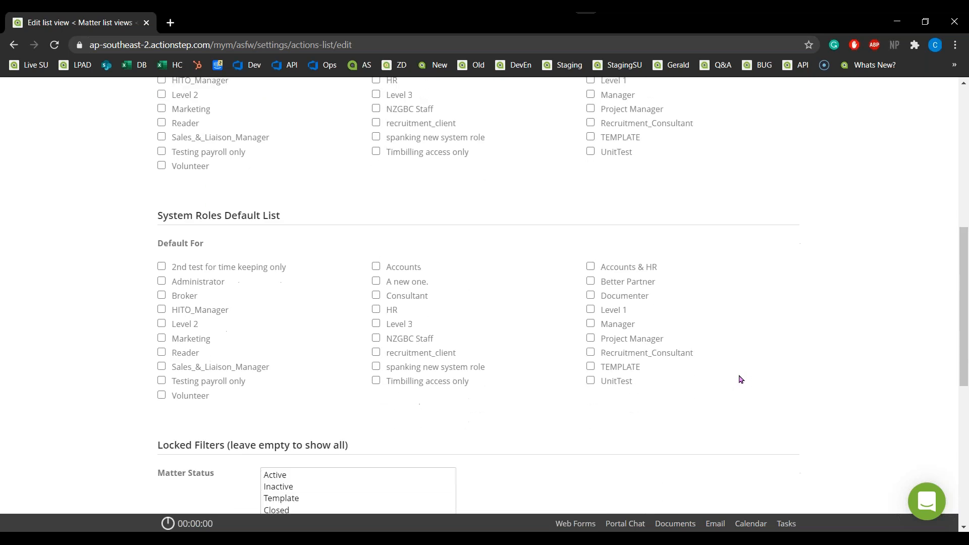
pyautogui.scroll(-1, 567, 385)
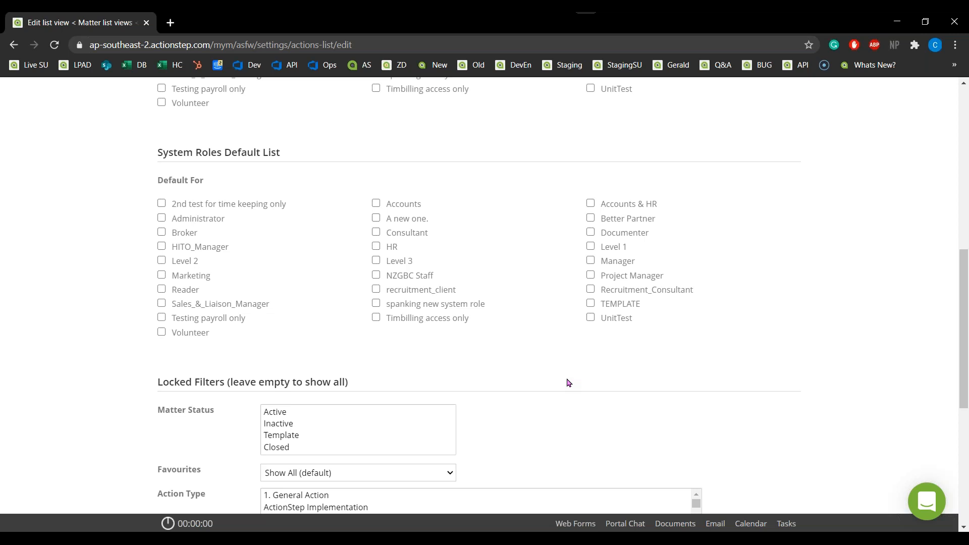
pyautogui.scroll(10, 567, 381)
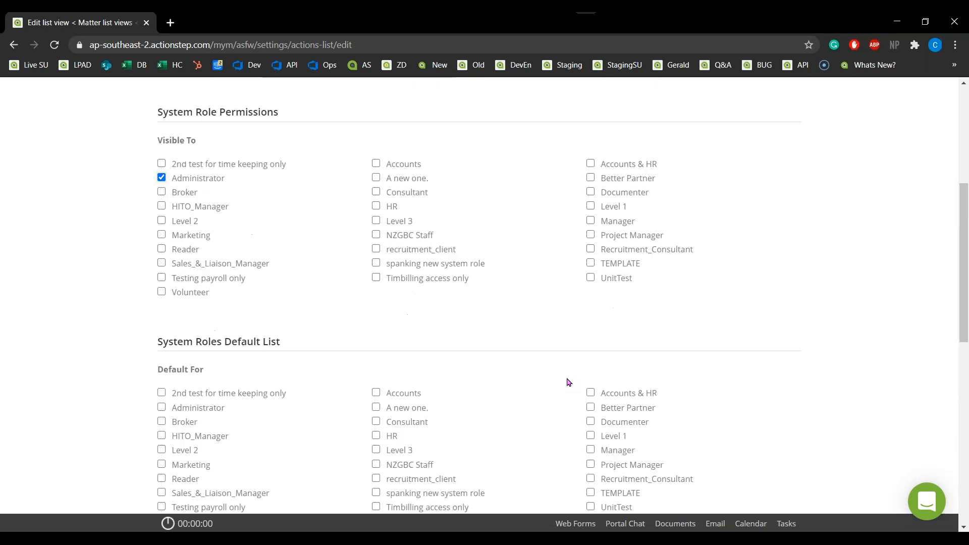
pyautogui.click(202, 106)
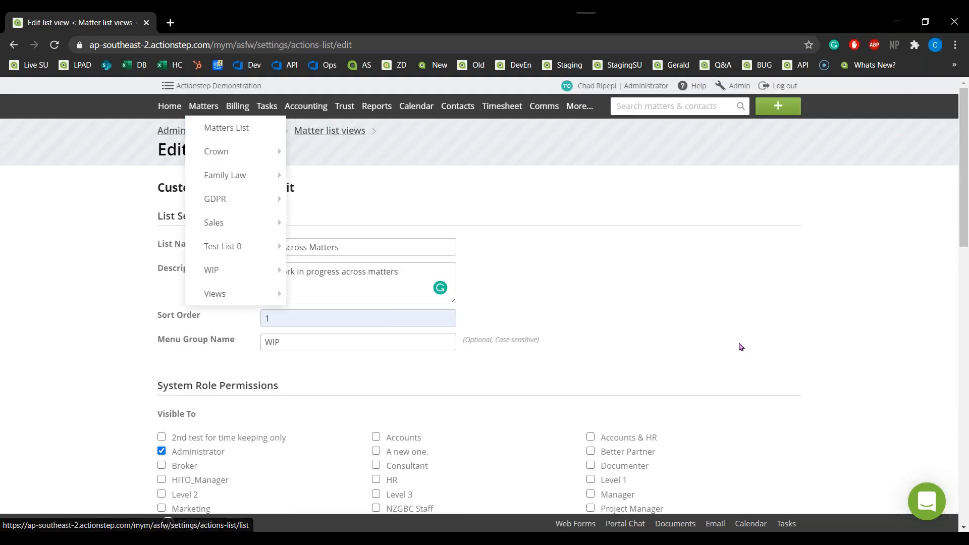
pyautogui.scroll(-1, 740, 346)
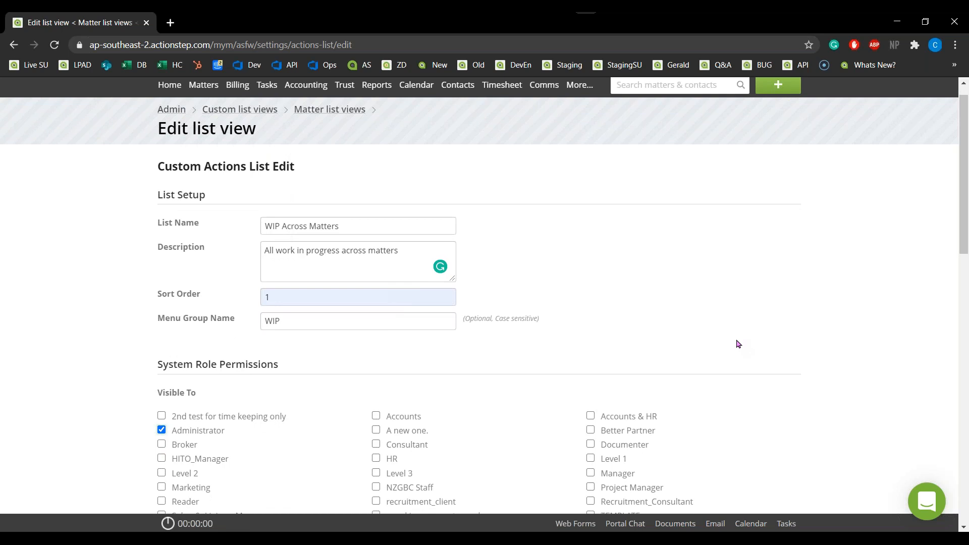
pyautogui.scroll(-7, 738, 344)
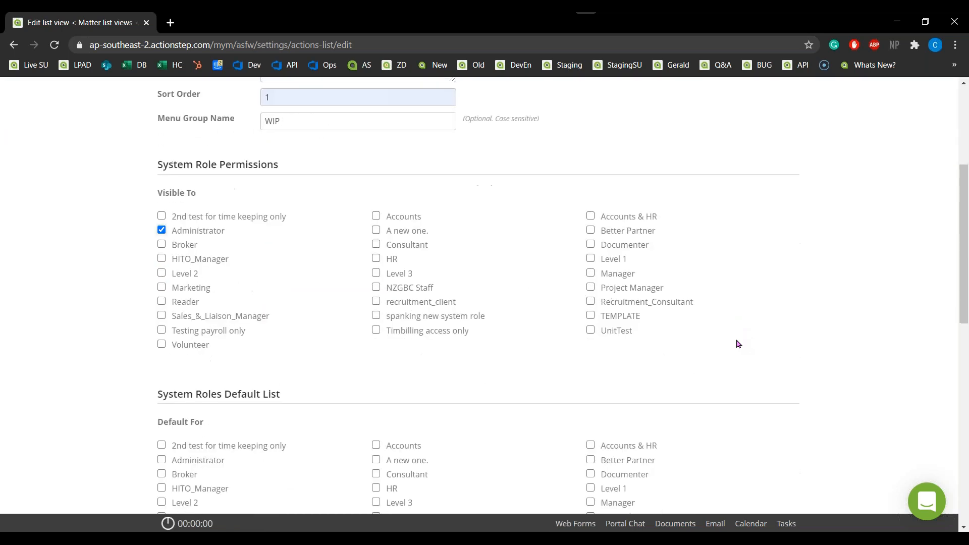
pyautogui.scroll(-1, 738, 344)
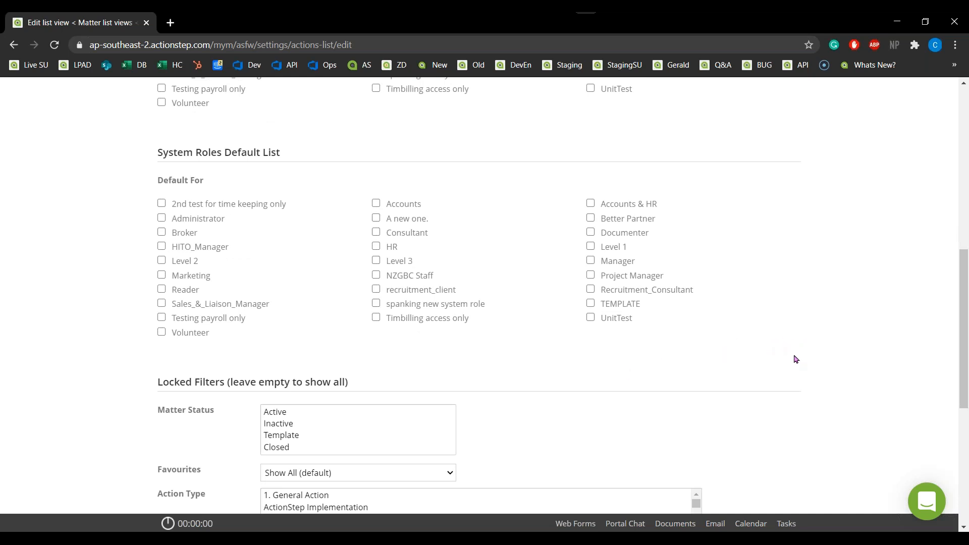
# Try locking the Matter Status filter to Active, clear it again, and check the Favourites filter options
pyautogui.scroll(-3, 797, 357)
pyautogui.scroll(-3, 796, 357)
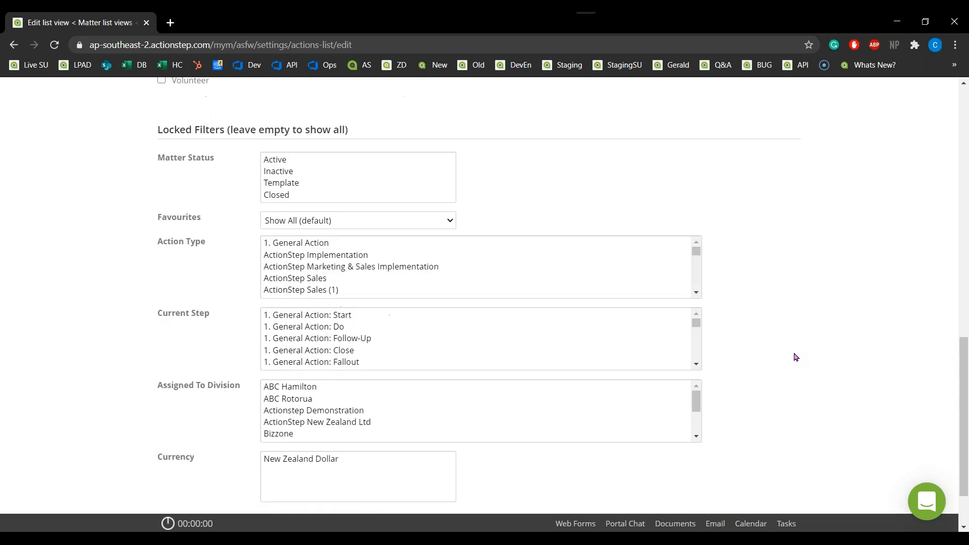
pyautogui.scroll(1, 796, 357)
pyautogui.click(380, 161)
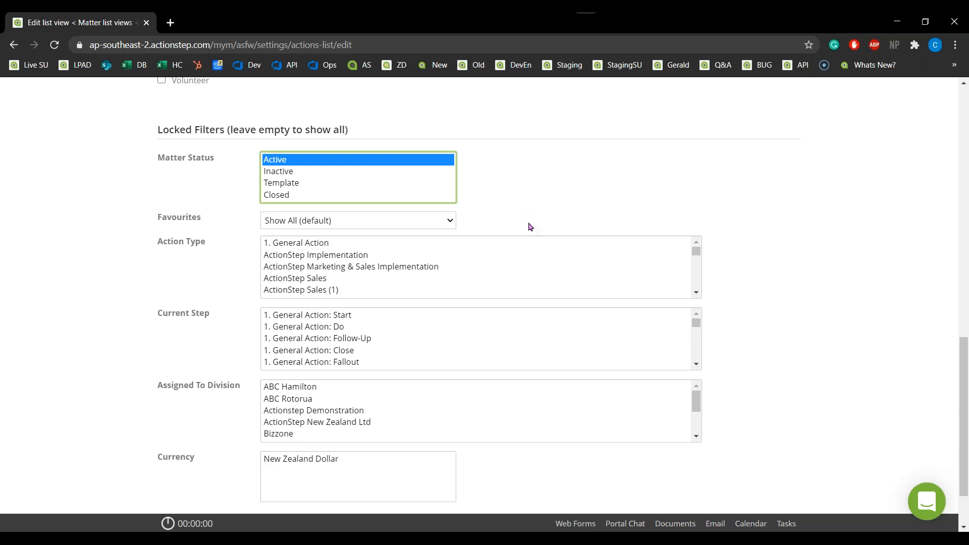
pyautogui.keyDown('ctrl'); pyautogui.click(426, 164); pyautogui.keyUp('ctrl')
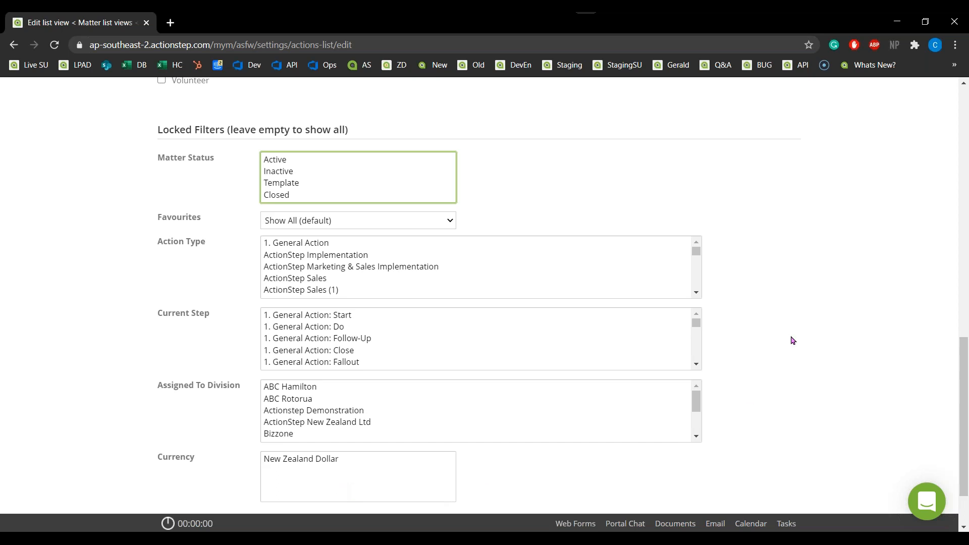
pyautogui.click(452, 222)
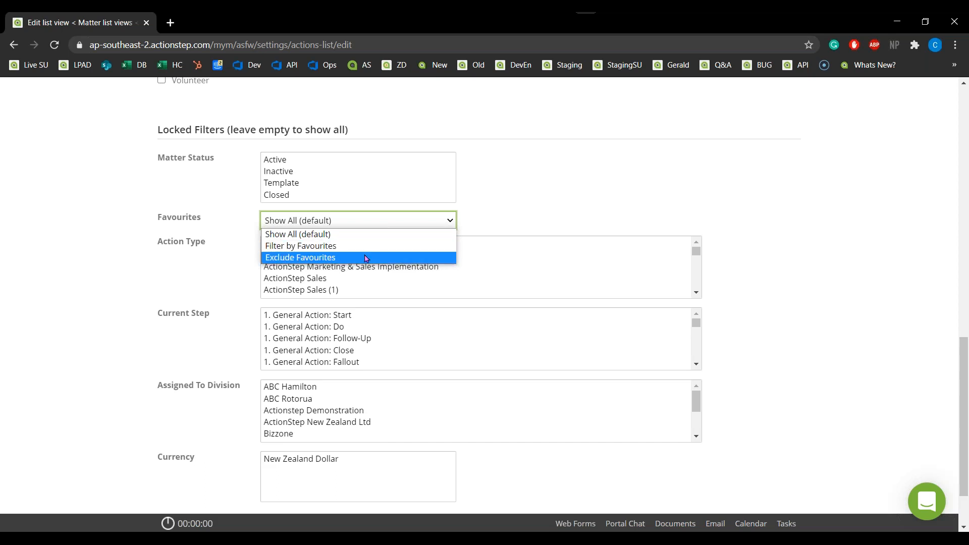
pyautogui.click(806, 318)
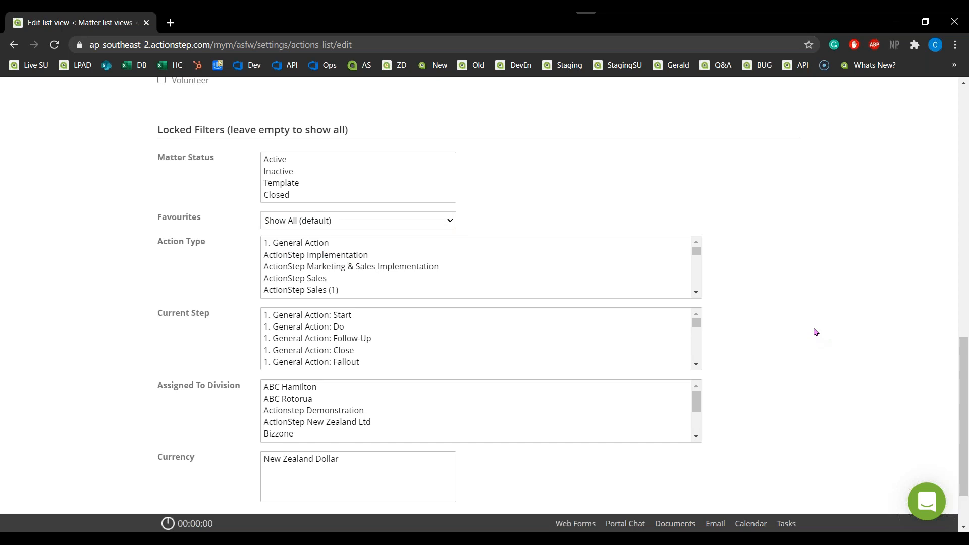
# Save the WIP Across Matters list view
pyautogui.scroll(-2, 815, 332)
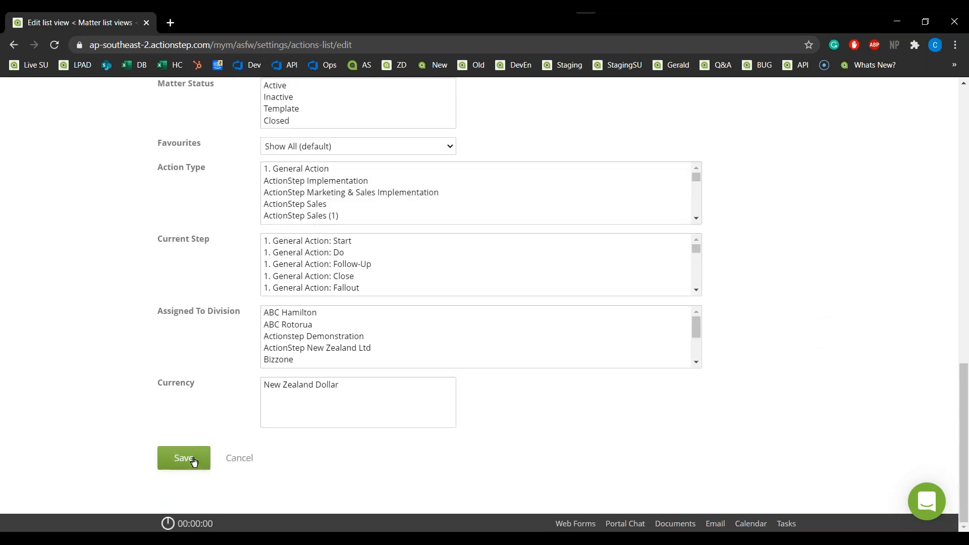
pyautogui.click(193, 460)
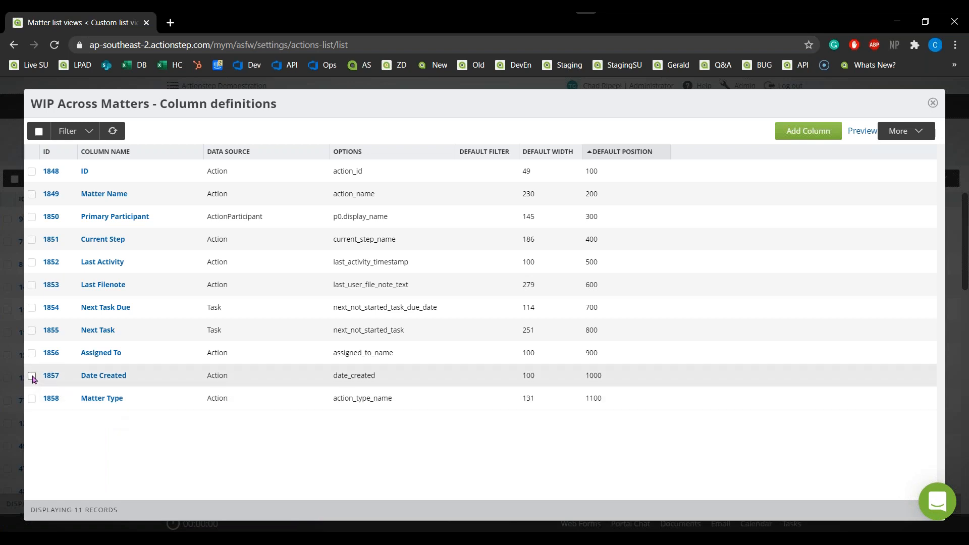
# Delete the Last Activity, Last Filenote, Next Task Due and Next Task columns from the WIP Across Matters list
pyautogui.click(32, 262)
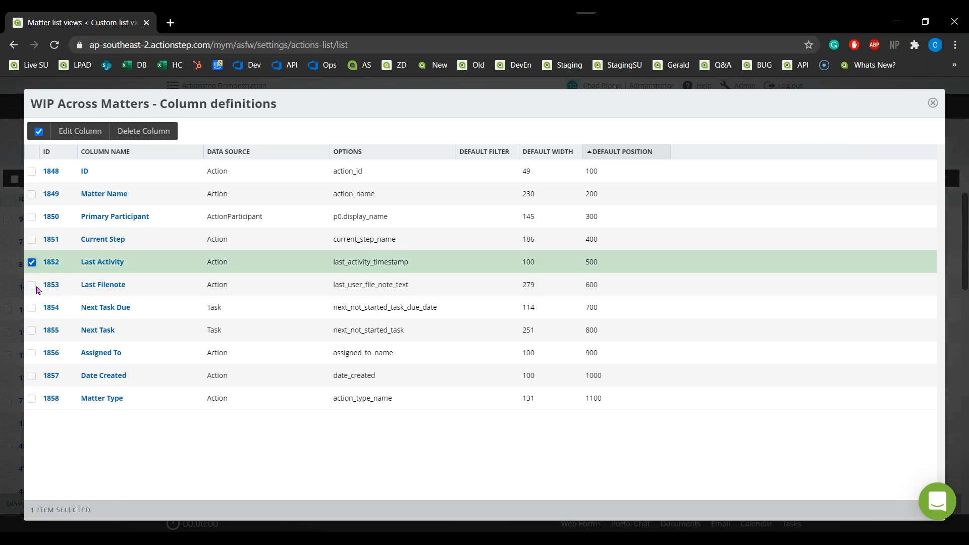
pyautogui.click(32, 285)
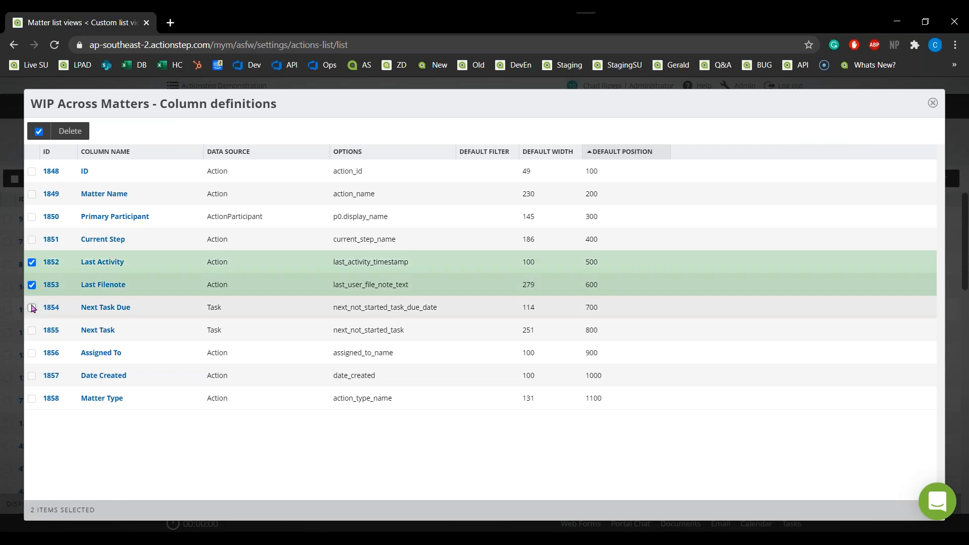
pyautogui.click(32, 308)
pyautogui.click(32, 330)
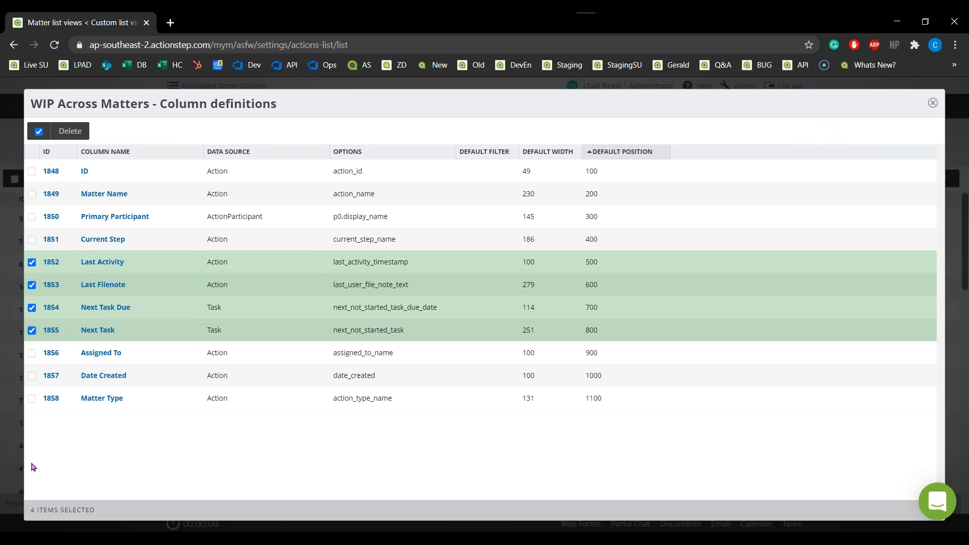
pyautogui.click(83, 131)
pyautogui.click(552, 116)
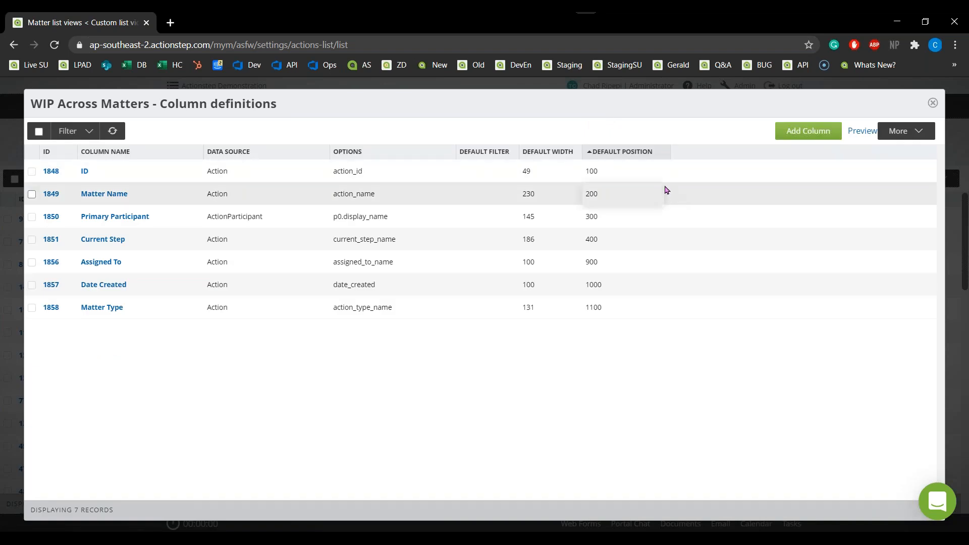
# Start a new column definition and label it WIP (Fees)
pyautogui.click(818, 136)
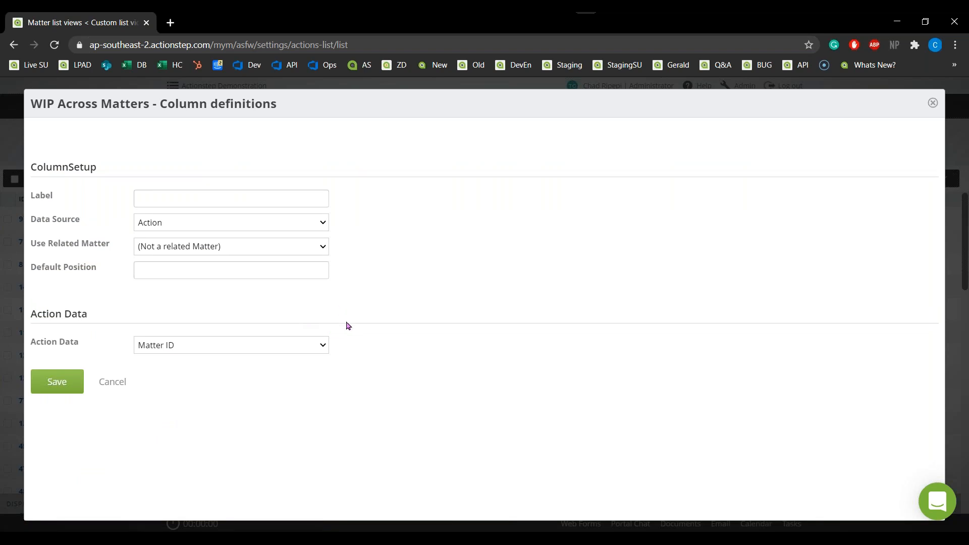
pyautogui.click(244, 196)
pyautogui.click(245, 197)
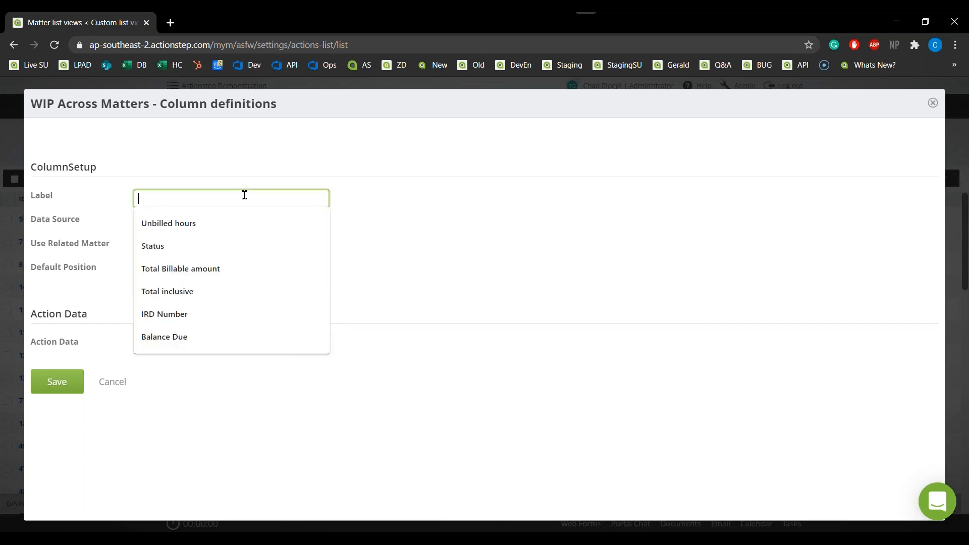
pyautogui.write('WIP (')
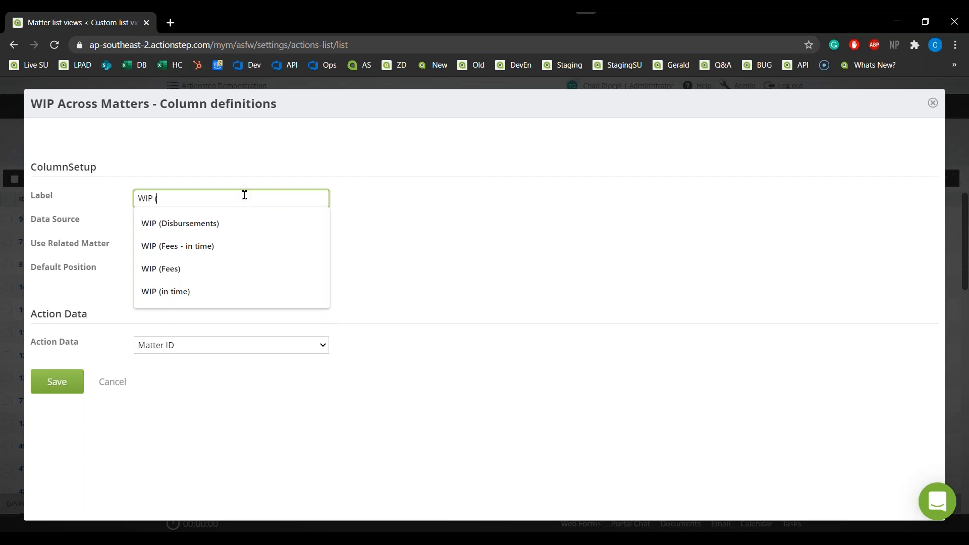
pyautogui.write('Fees)')
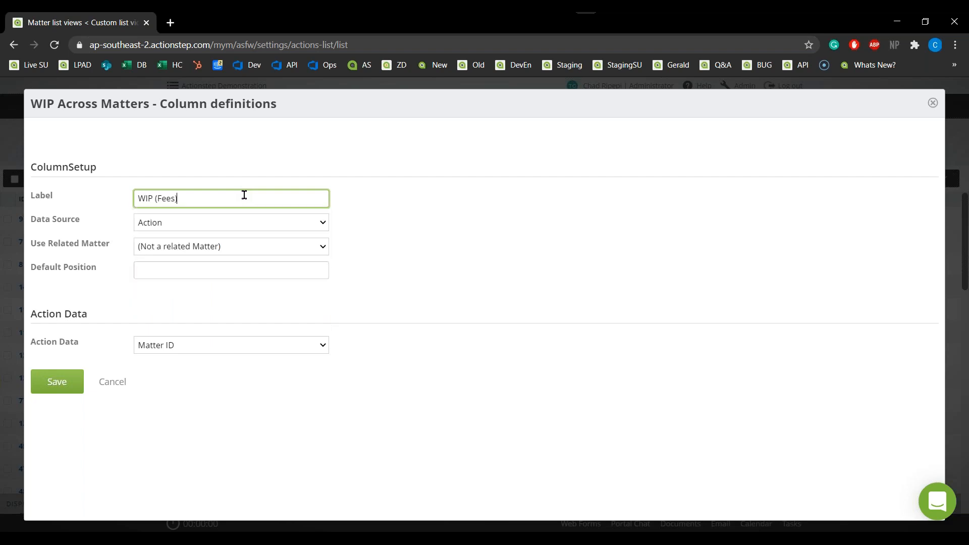
pyautogui.click(625, 321)
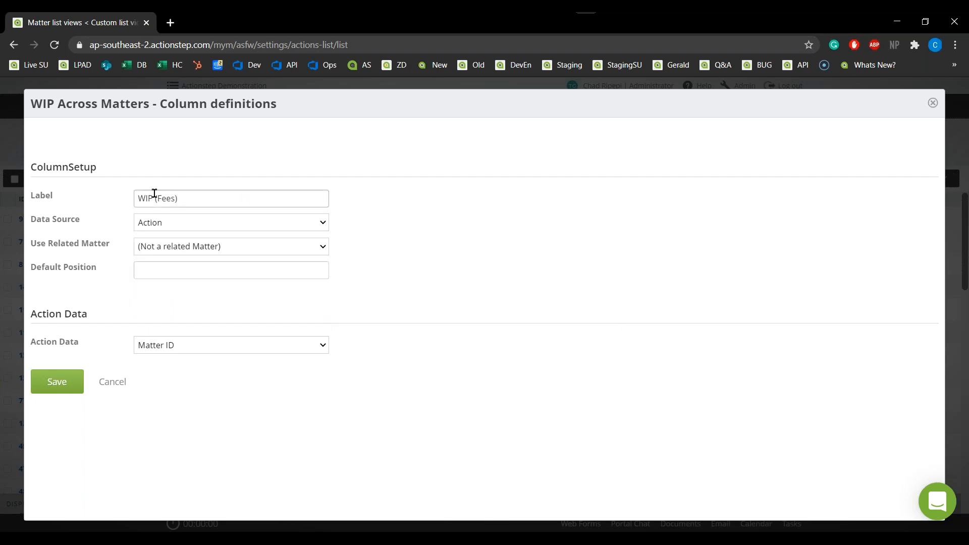
# Source the WIP (Fees) column from Tasks and Time entry with Billable Amount (excl billed), leave its default position blank and save it
pyautogui.click(157, 222)
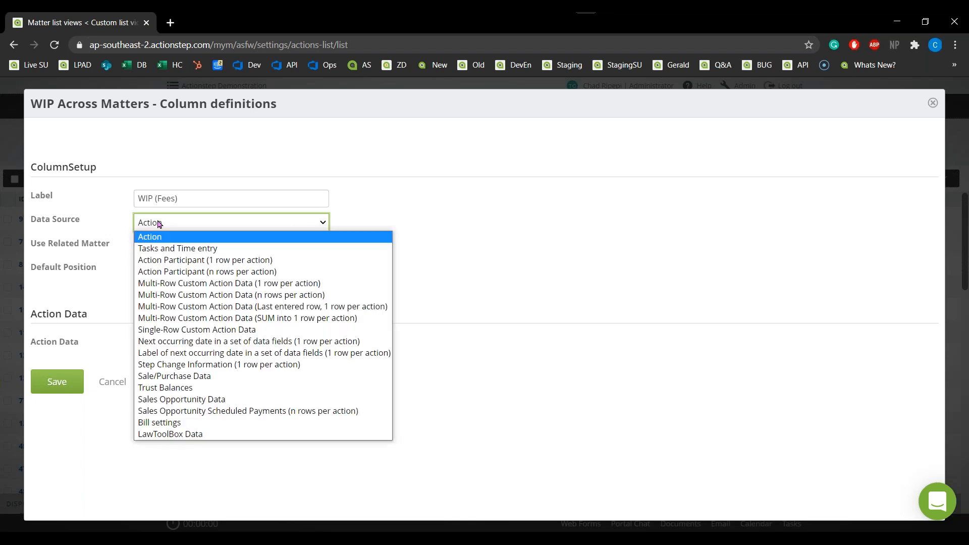
pyautogui.click(195, 250)
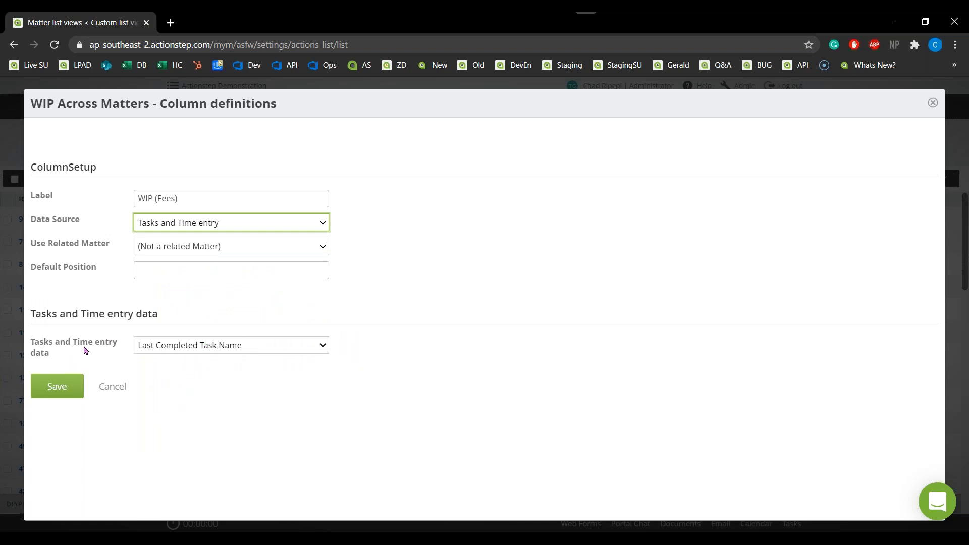
pyautogui.click(142, 350)
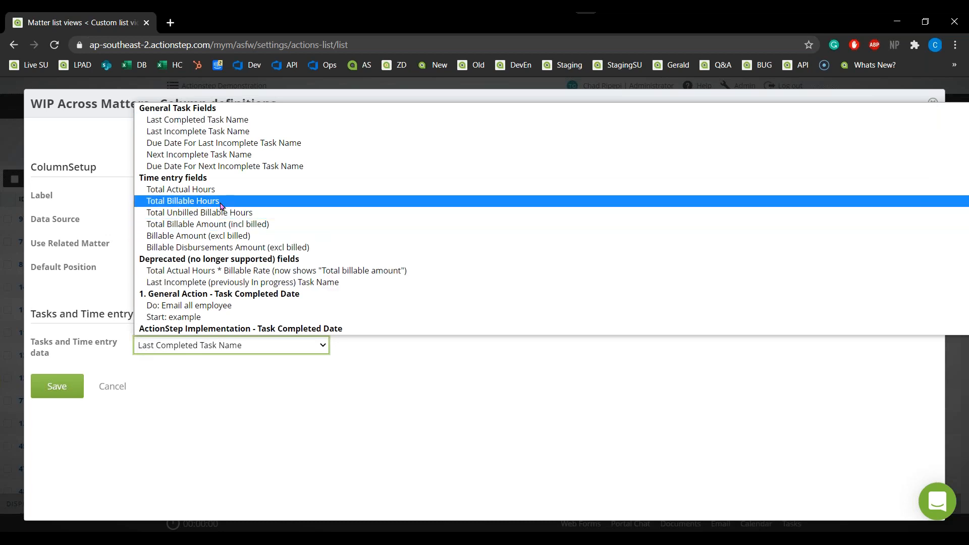
pyautogui.click(277, 237)
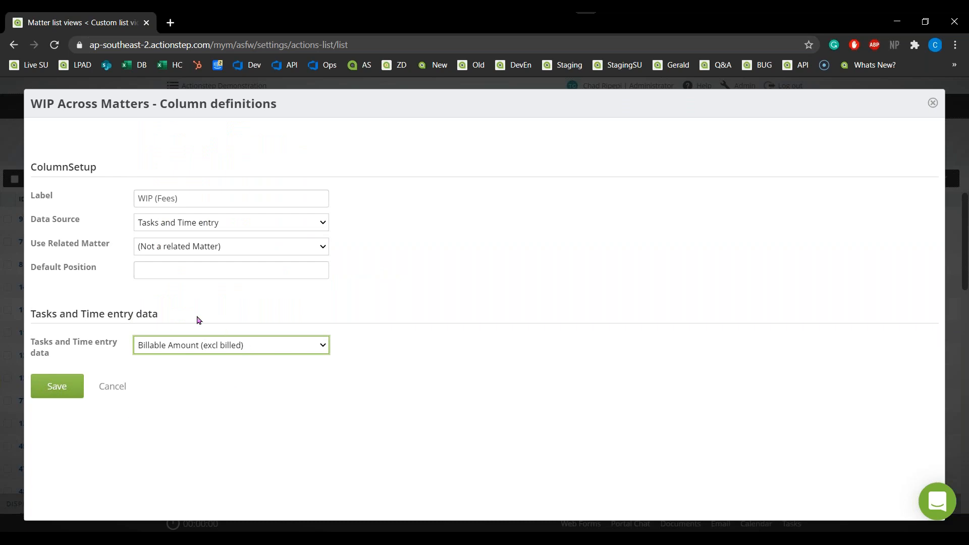
pyautogui.click(144, 273)
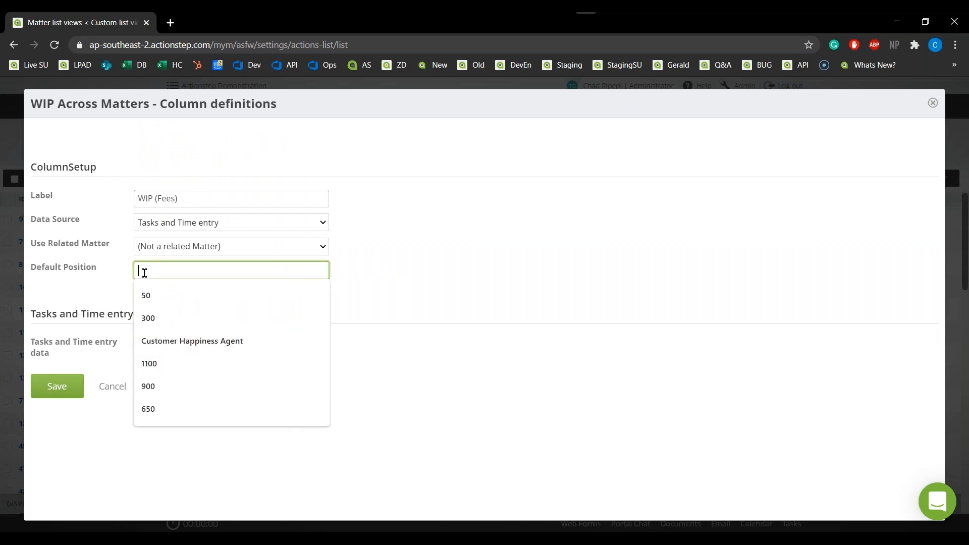
pyautogui.click(403, 273)
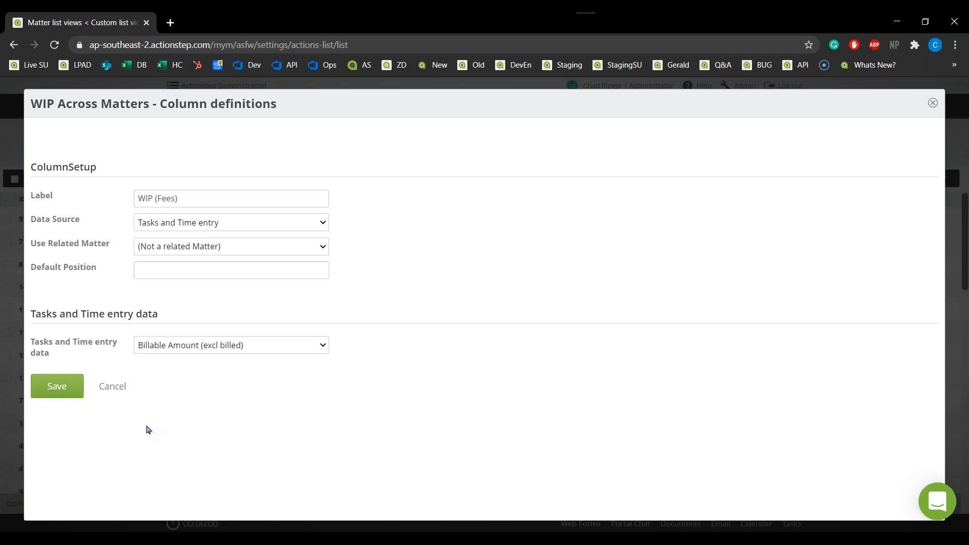
pyautogui.click(69, 397)
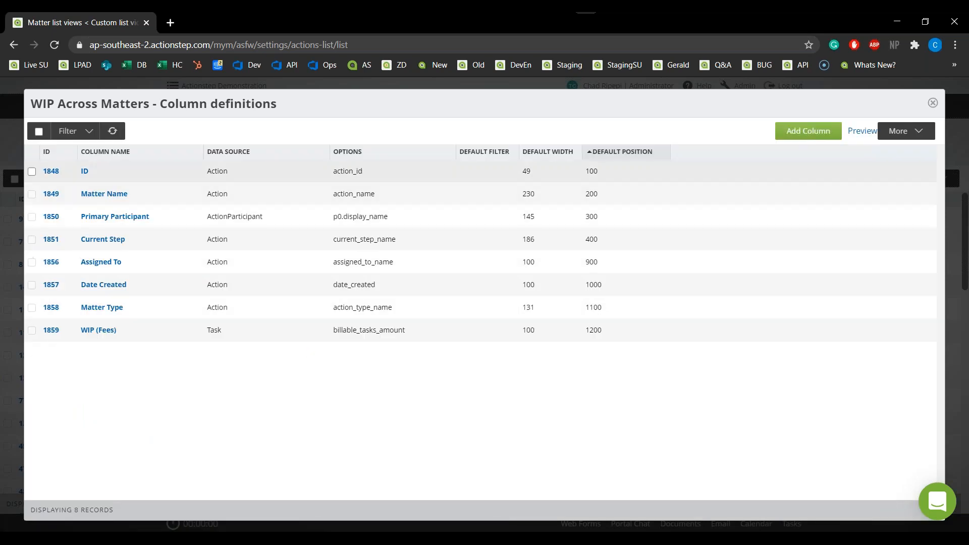
# Add and save a column labelled WIP (Fees - in time) that uses Total Unbilled Billable Hours from Tasks and Time entry
pyautogui.click(817, 133)
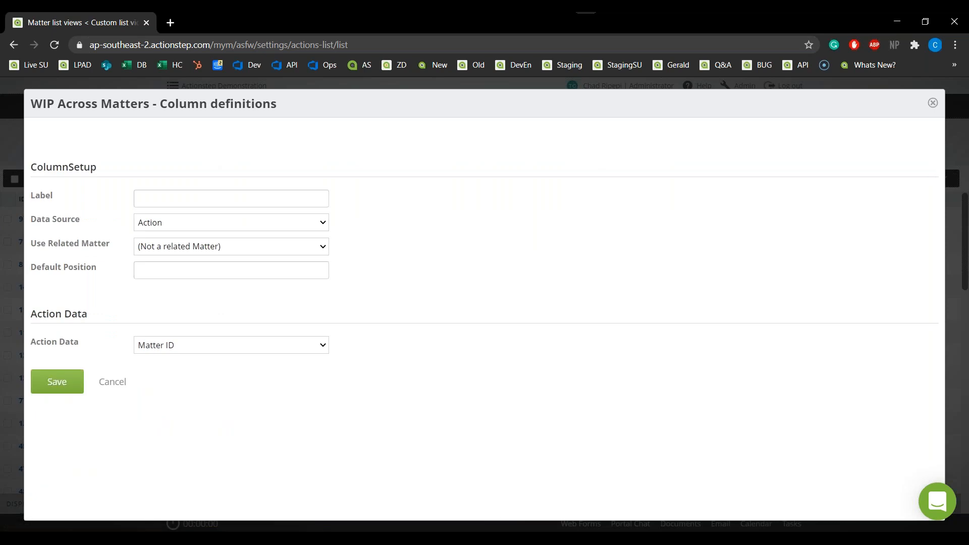
pyautogui.click(233, 196)
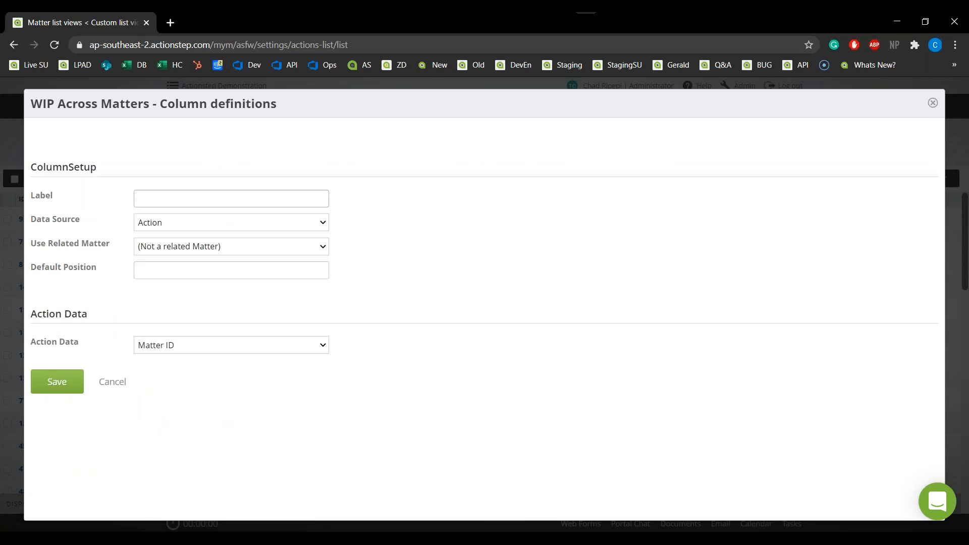
pyautogui.write('WIP (Fees - in time')
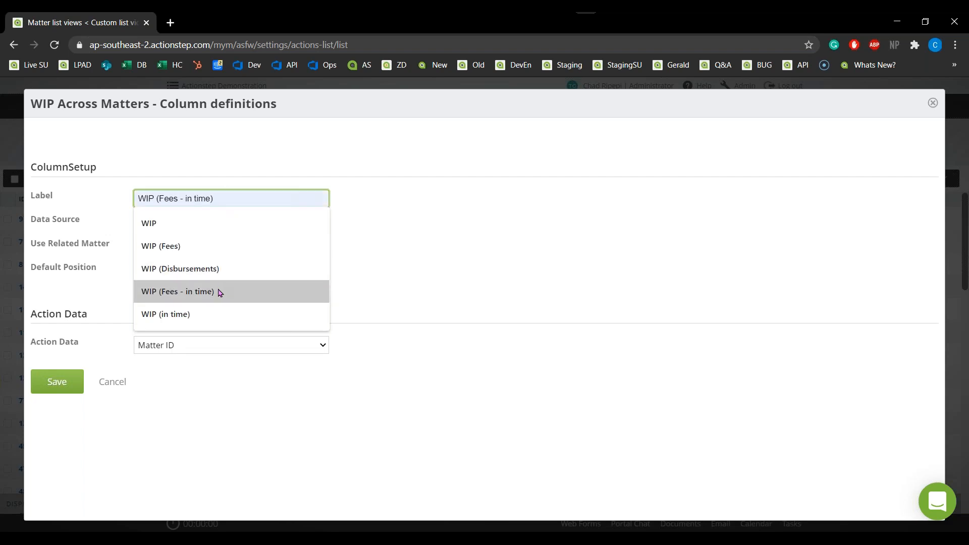
pyautogui.click(220, 293)
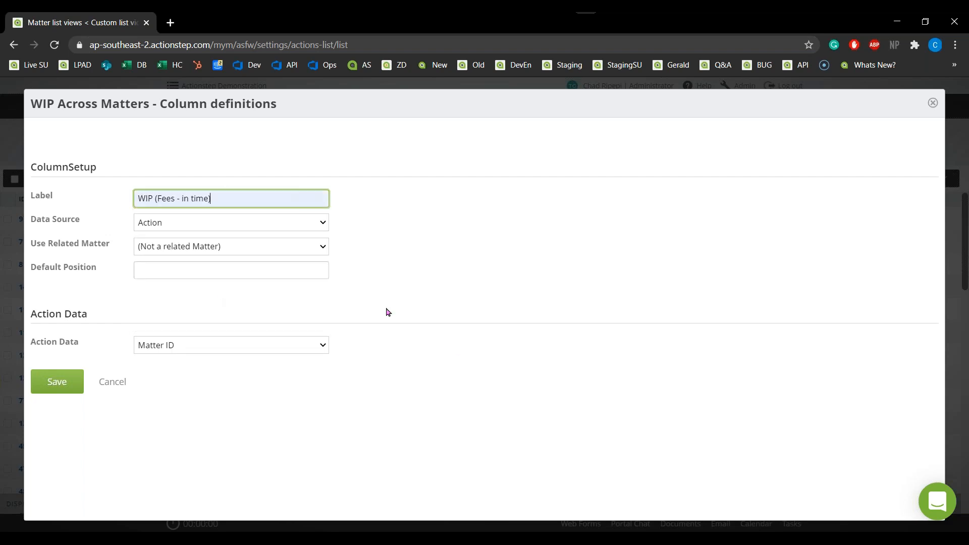
pyautogui.click(169, 227)
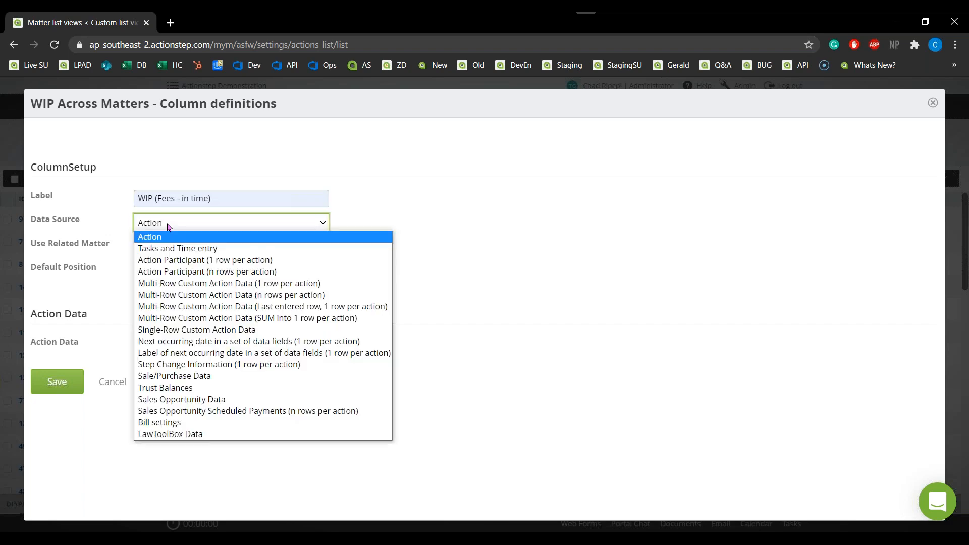
pyautogui.click(192, 251)
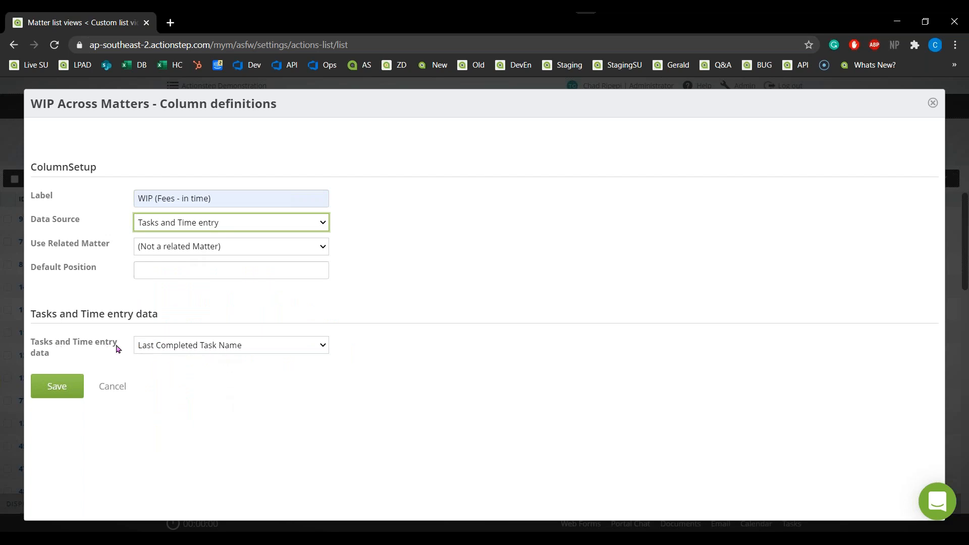
pyautogui.click(171, 348)
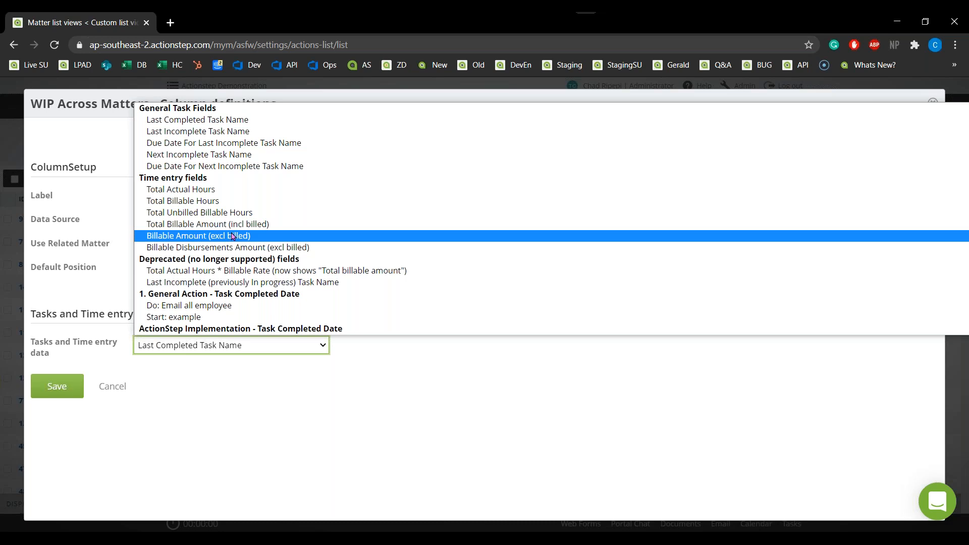
pyautogui.click(234, 214)
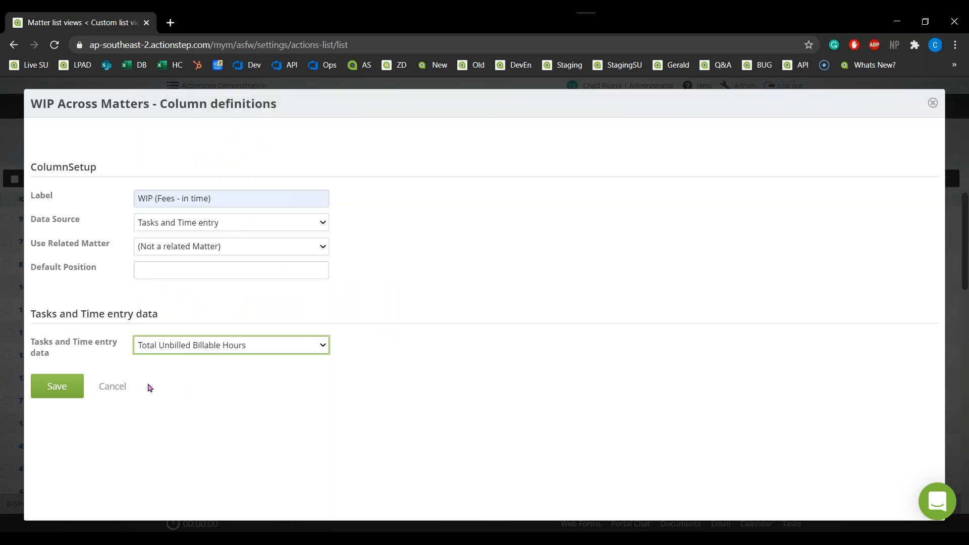
pyautogui.click(79, 389)
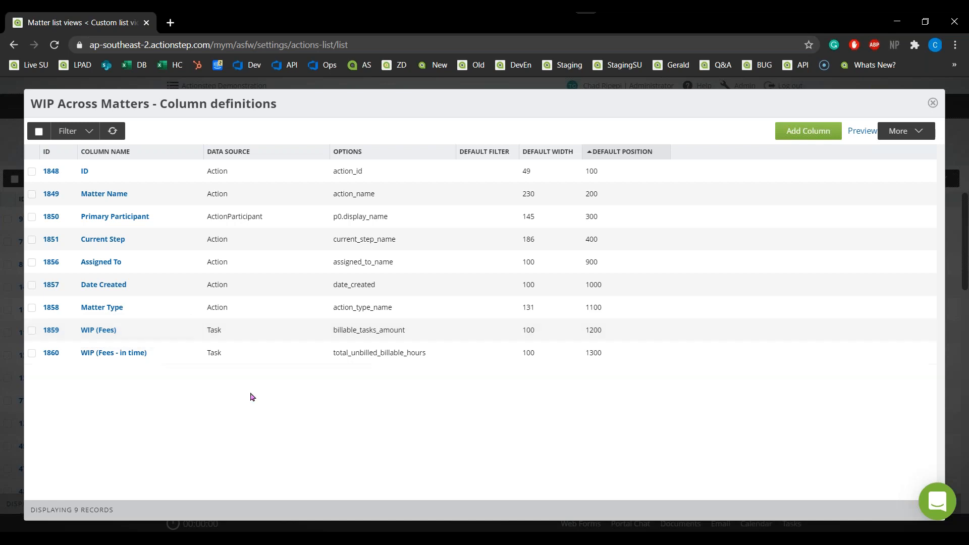
# Add and save a column labelled Total Billable amount that uses Total Billable Amount (incl billed) from Tasks and Time entry
pyautogui.click(808, 132)
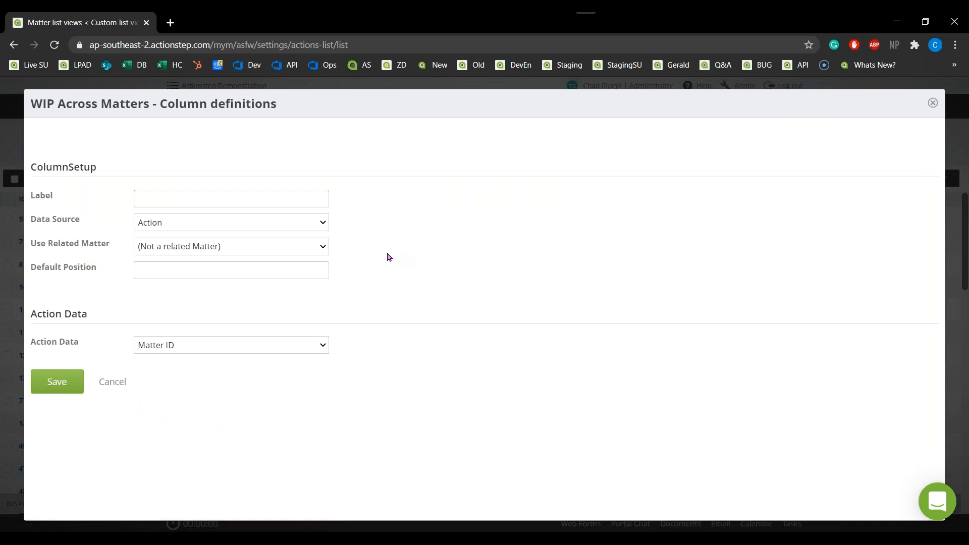
pyautogui.click(246, 200)
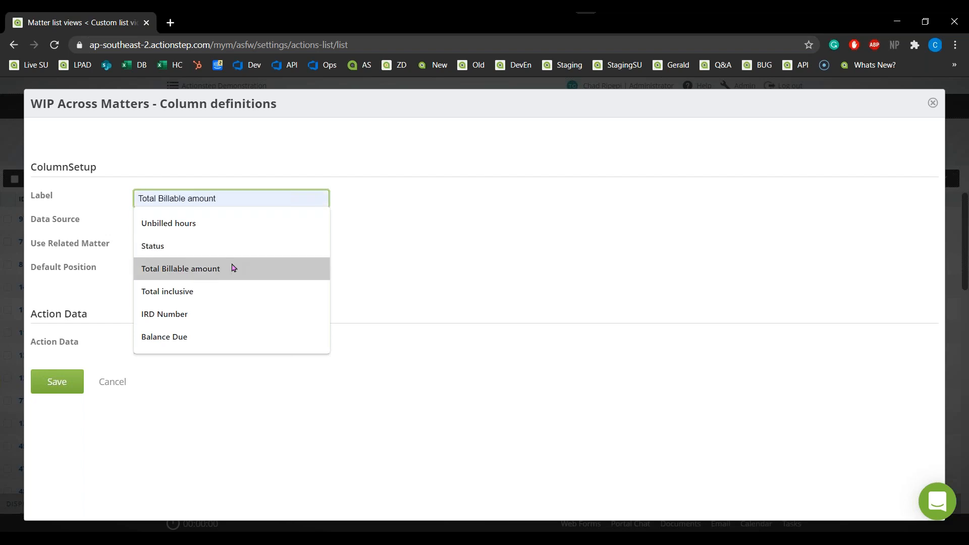
pyautogui.click(231, 269)
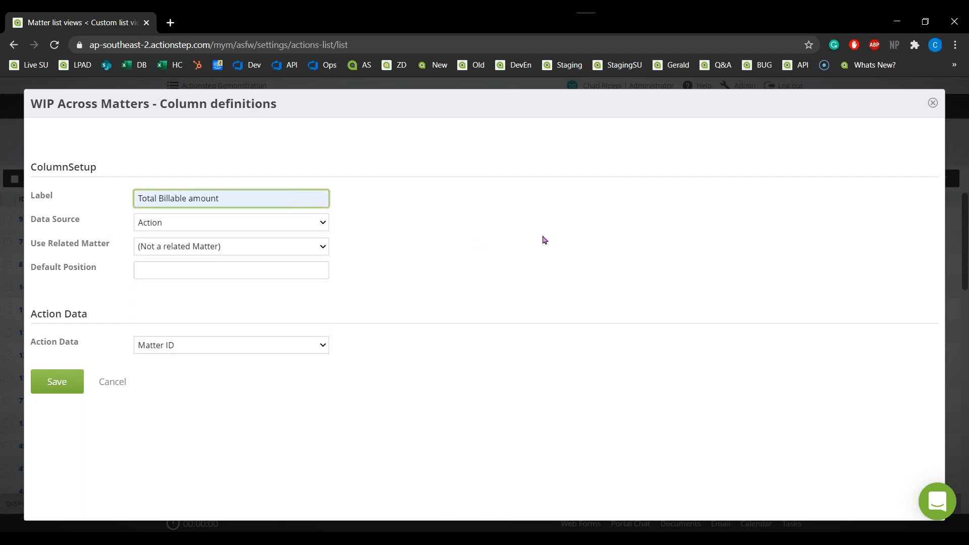
pyautogui.click(224, 222)
pyautogui.click(218, 250)
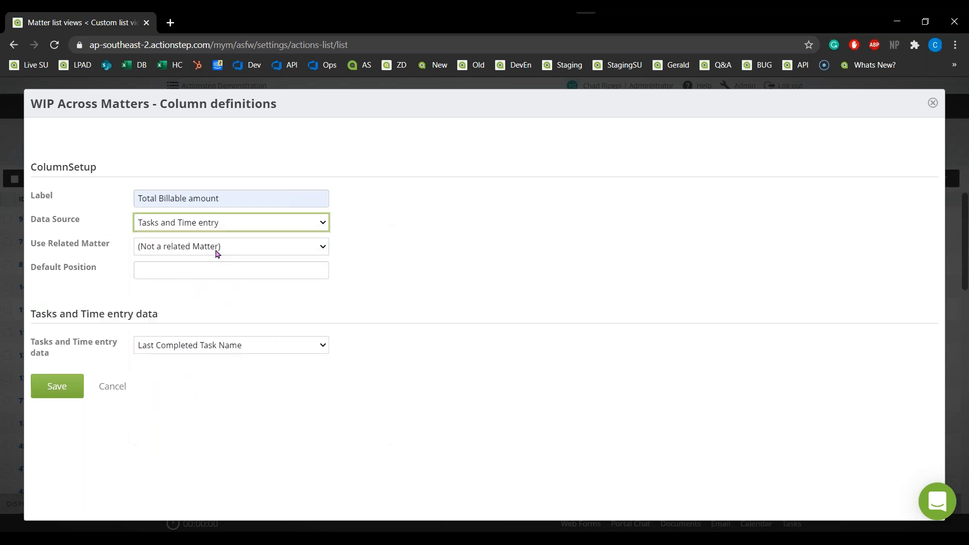
pyautogui.click(254, 348)
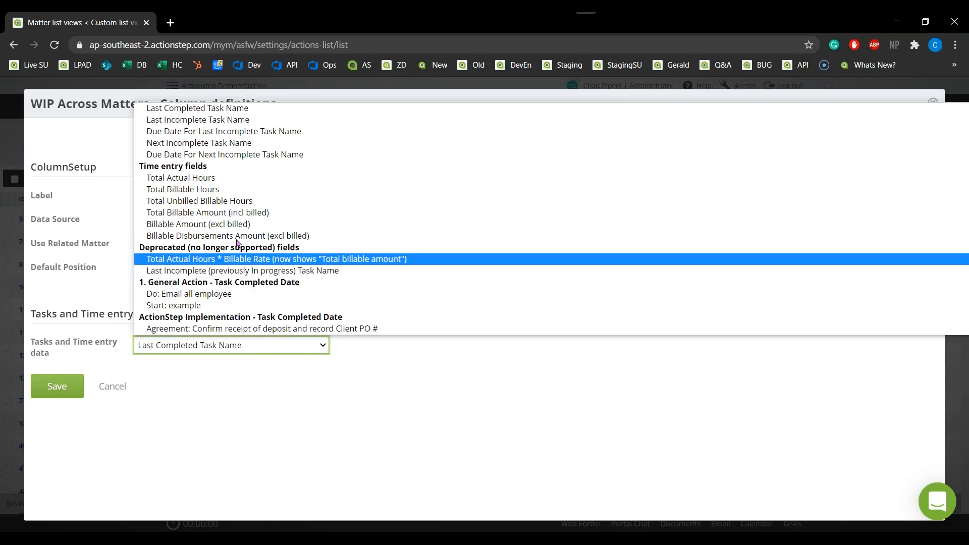
pyautogui.click(234, 218)
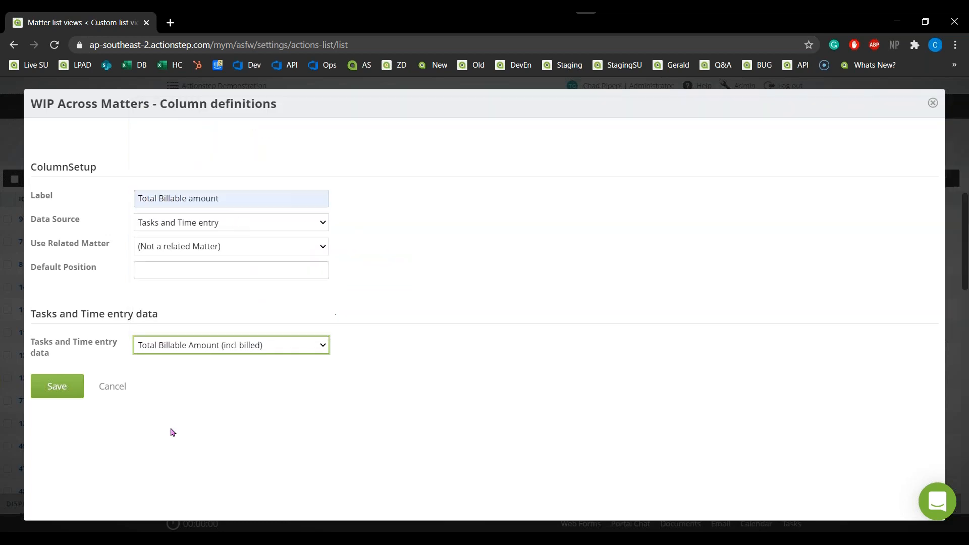
pyautogui.click(61, 389)
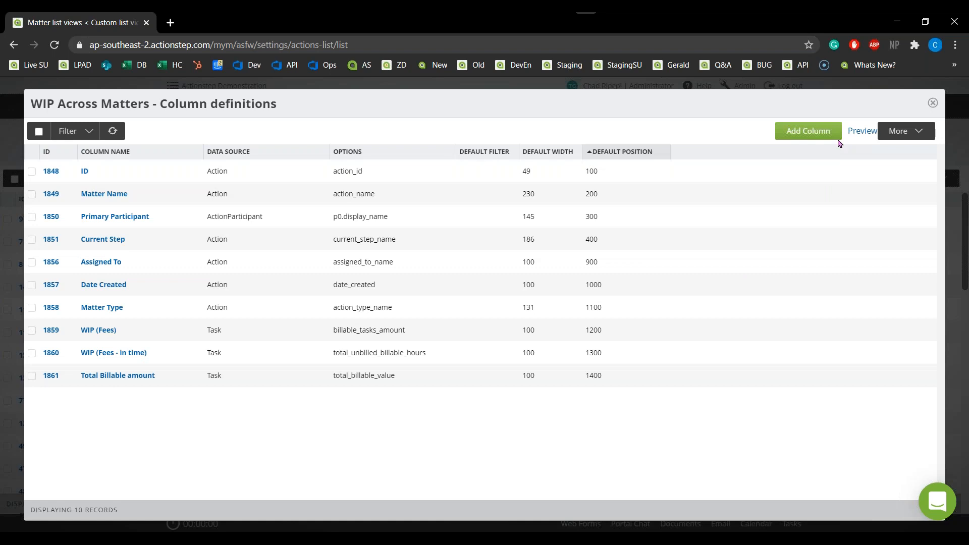
# Start another column definition and label it WIP (Disbursements)
pyautogui.click(824, 133)
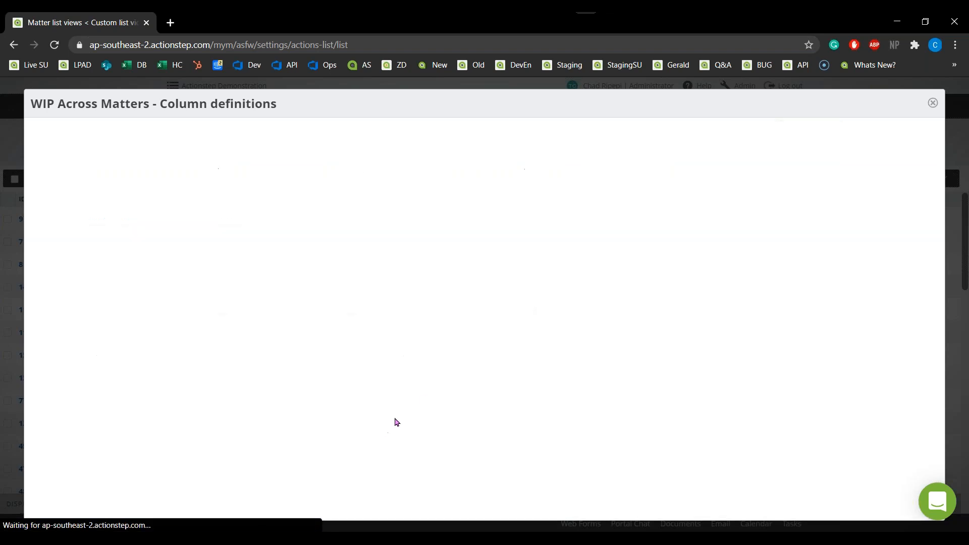
pyautogui.click(257, 199)
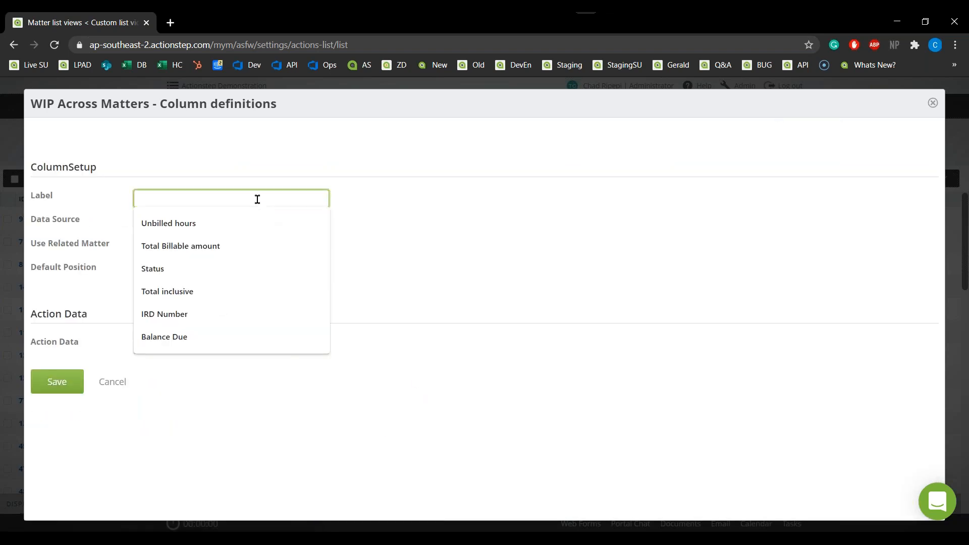
pyautogui.write('WIP ( D')
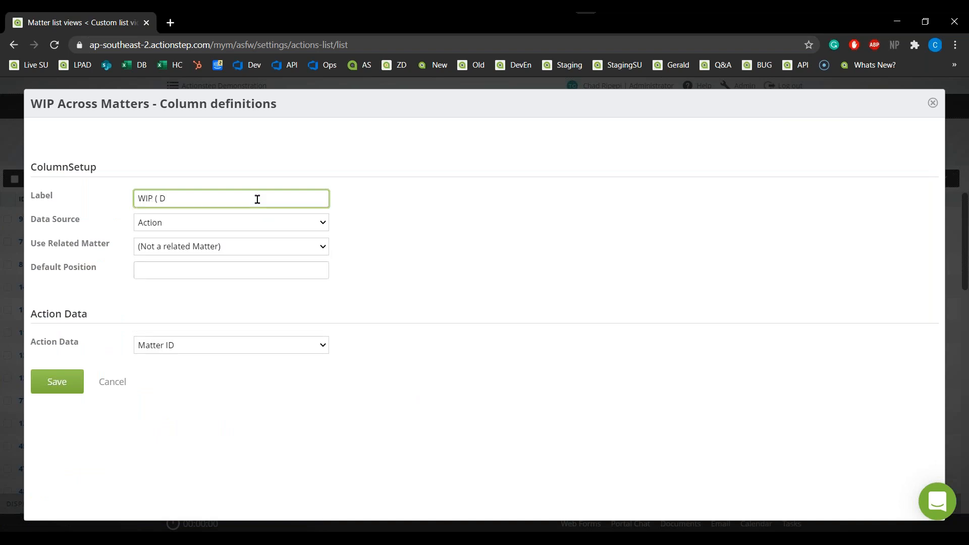
pyautogui.press('BackSpace')
pyautogui.press('BackSpace')
pyautogui.write('D')
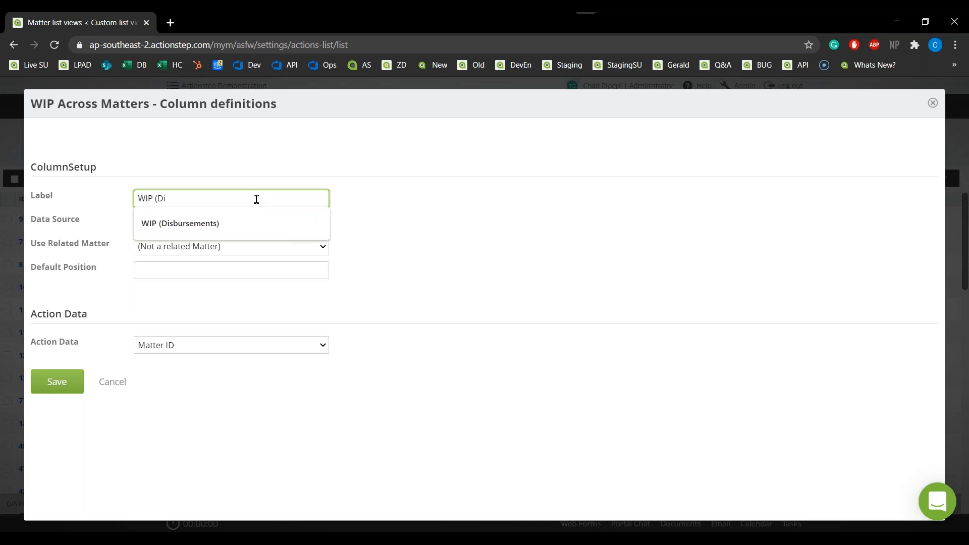
pyautogui.click(249, 219)
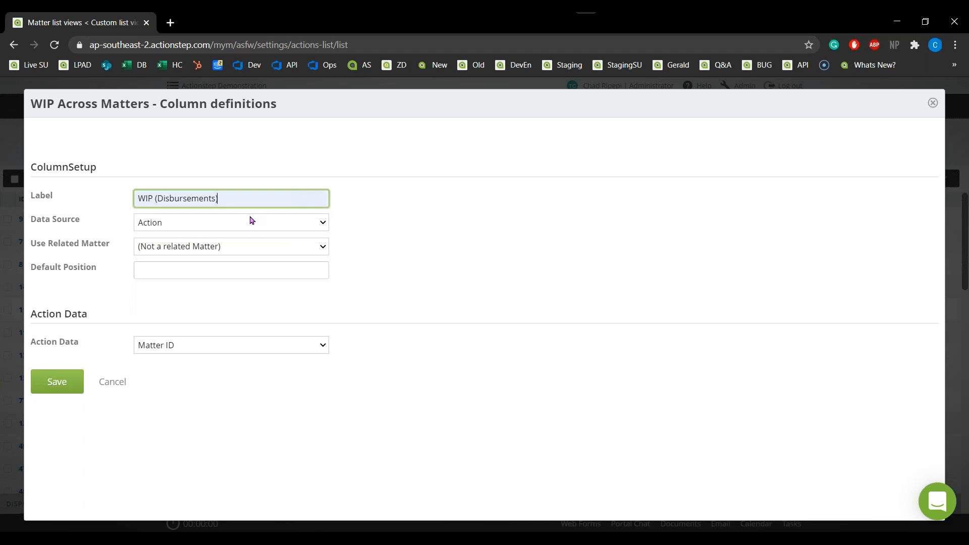
# Source the WIP (Disbursements) column from Tasks and Time entry with Billable Disbursements Amount (excl billed) and save it
pyautogui.click(222, 222)
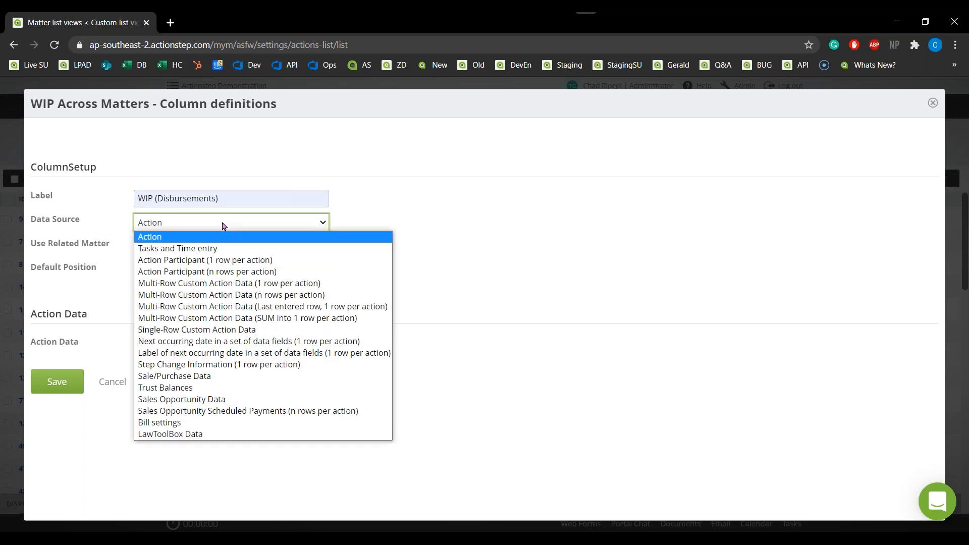
pyautogui.click(184, 253)
pyautogui.click(179, 346)
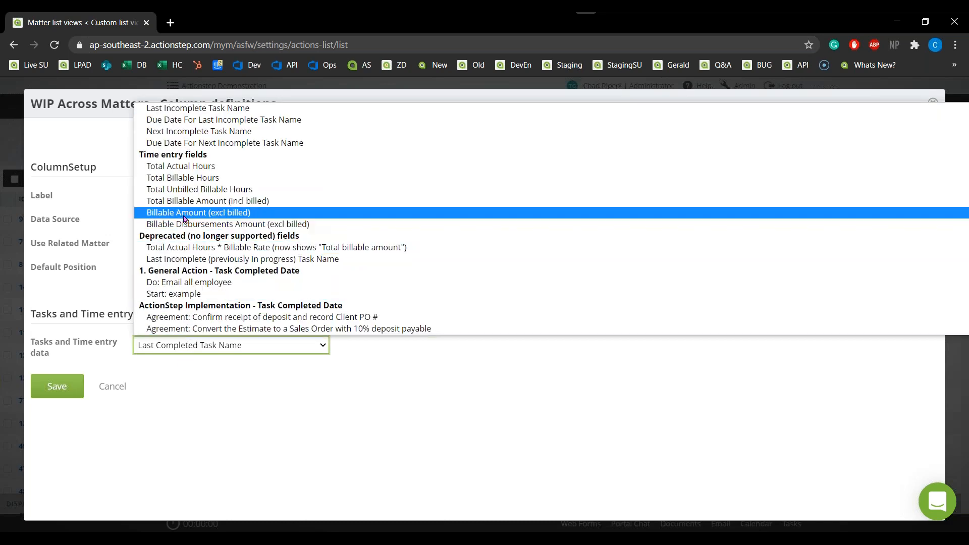
pyautogui.click(258, 226)
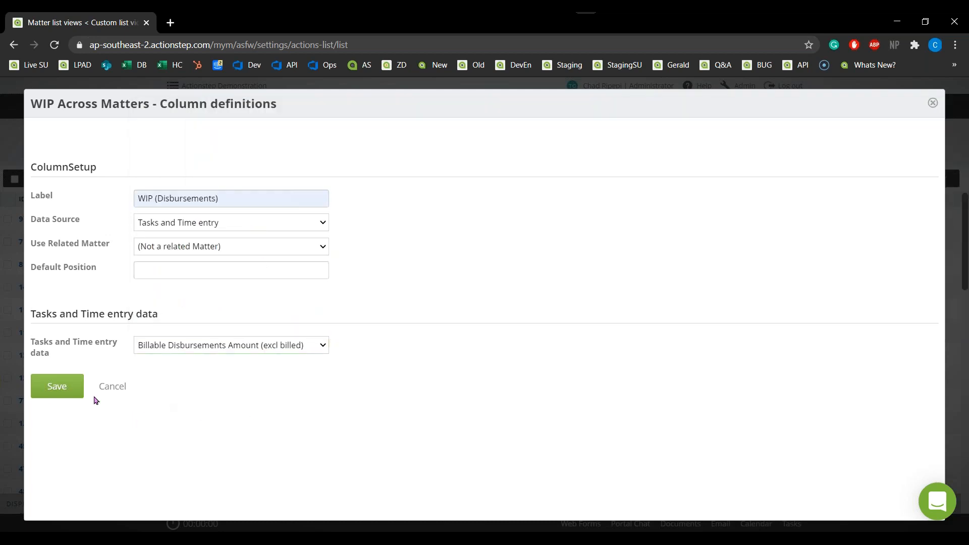
pyautogui.click(56, 391)
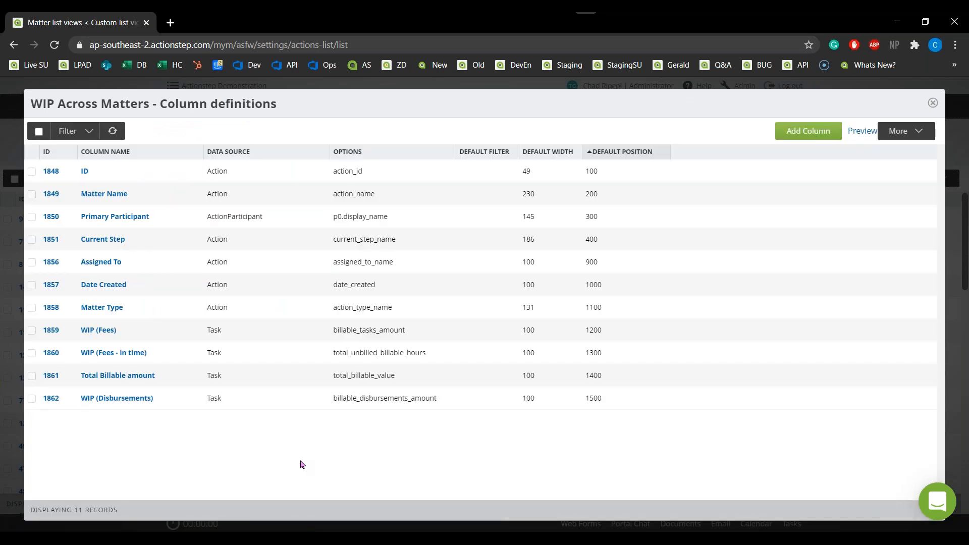
# Add and save a column labelled Trust Balance that uses Total Trust Funds from the Trust Balances data source
pyautogui.click(811, 131)
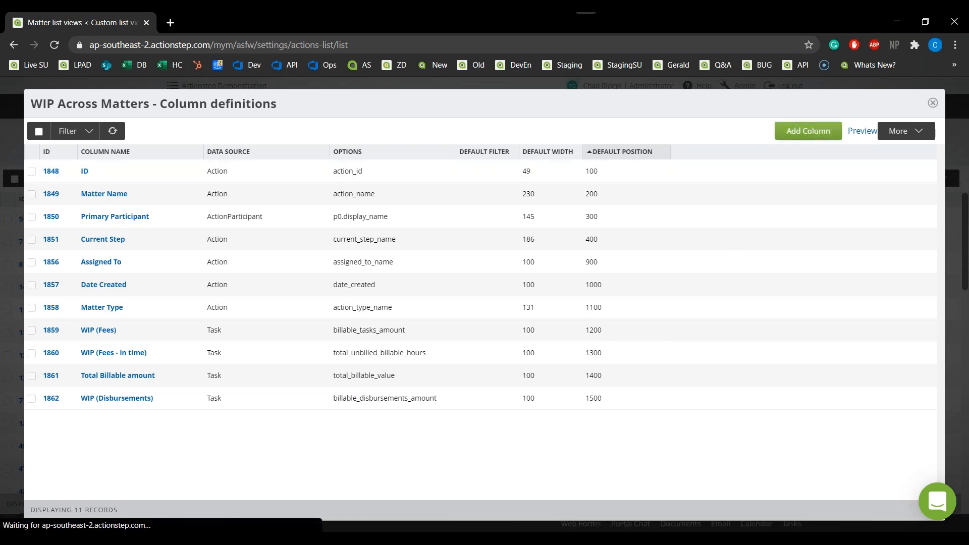
pyautogui.click(227, 200)
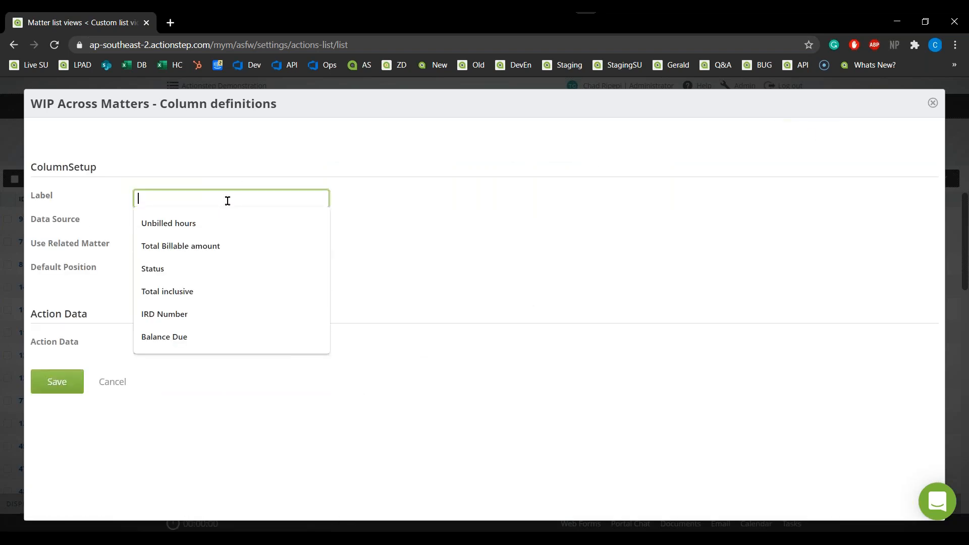
pyautogui.write('Trust')
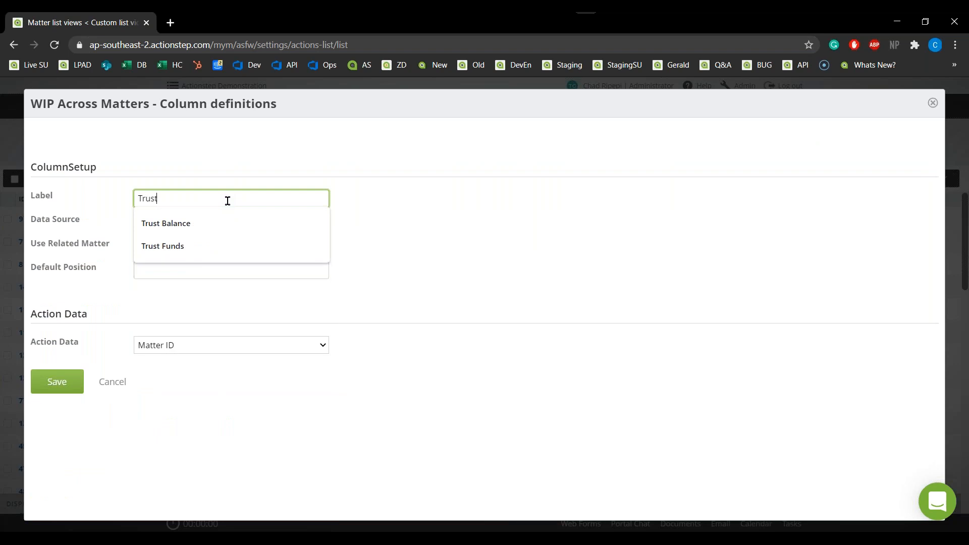
pyautogui.click(228, 218)
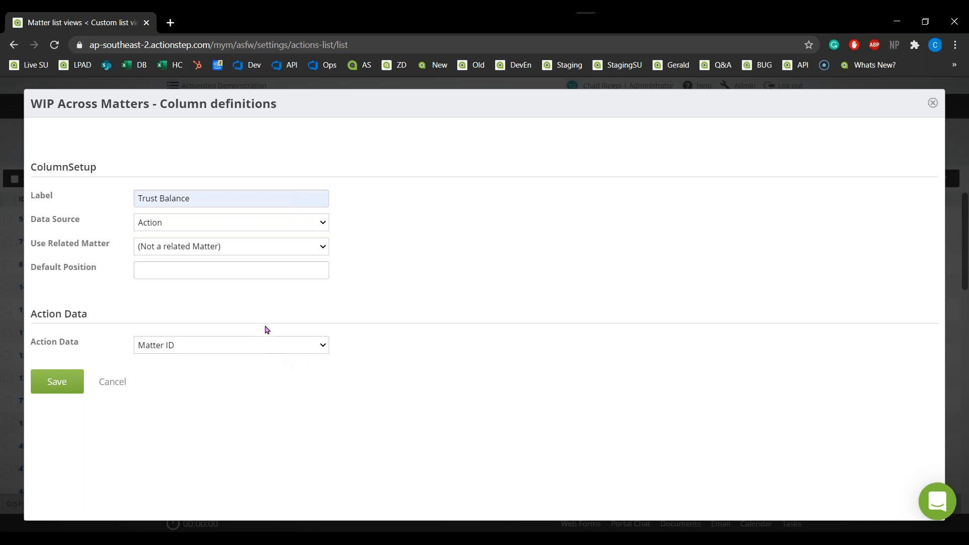
pyautogui.click(271, 223)
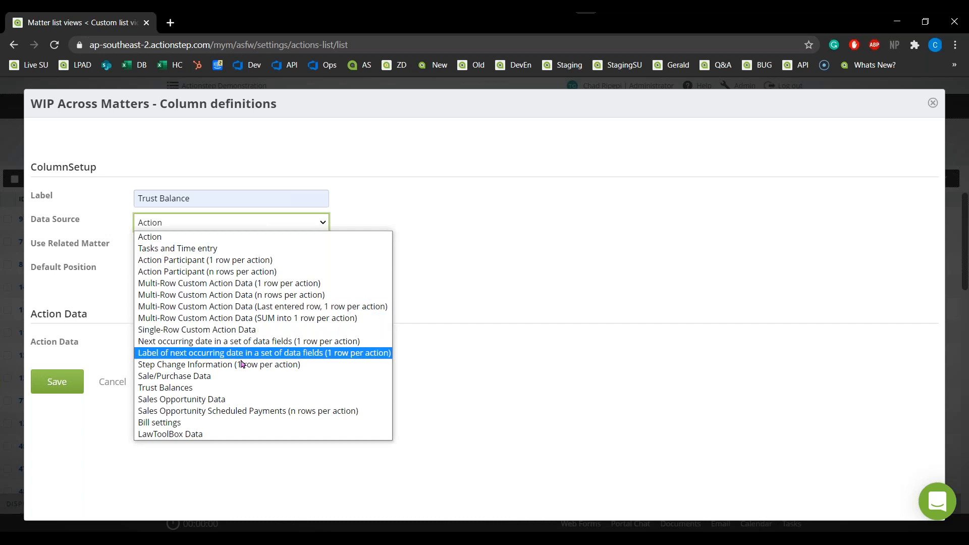
pyautogui.click(231, 389)
pyautogui.click(250, 351)
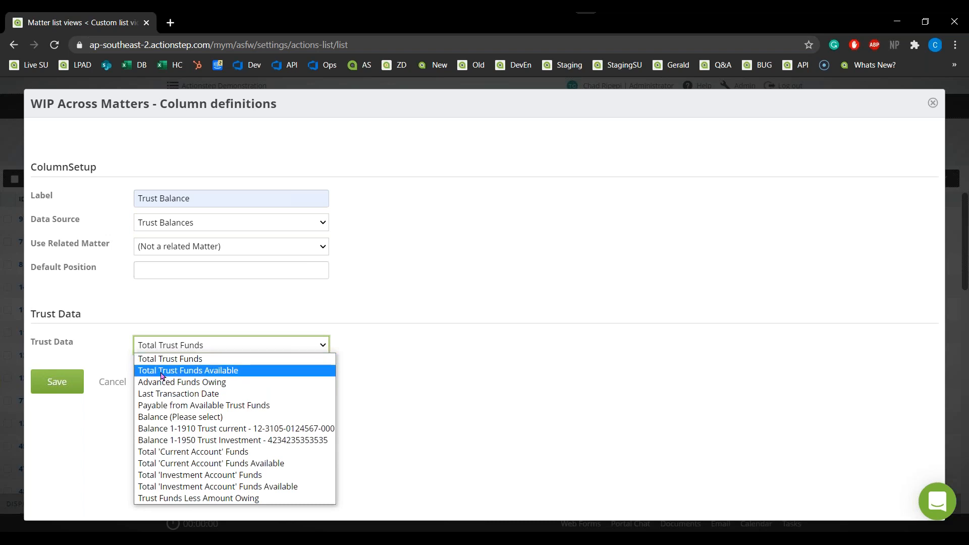
pyautogui.click(256, 362)
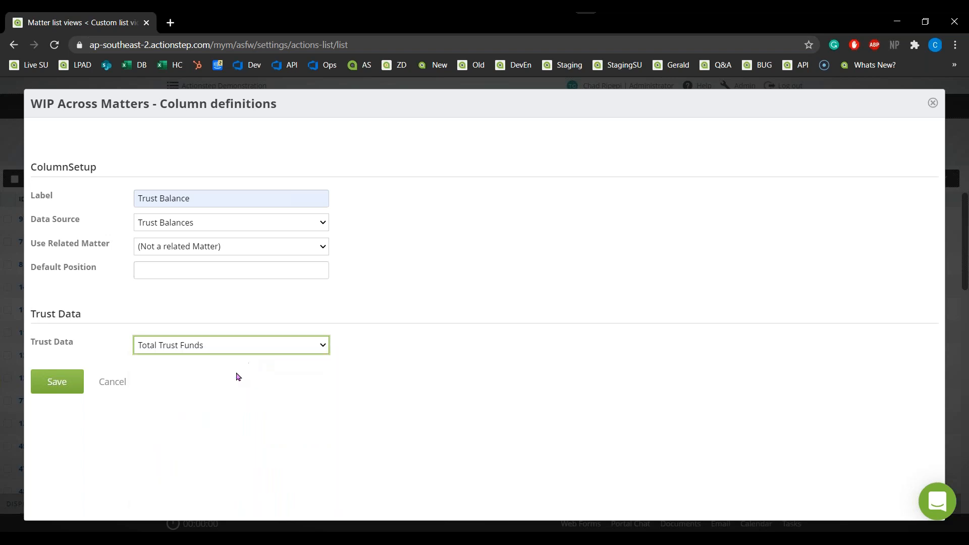
pyautogui.click(65, 387)
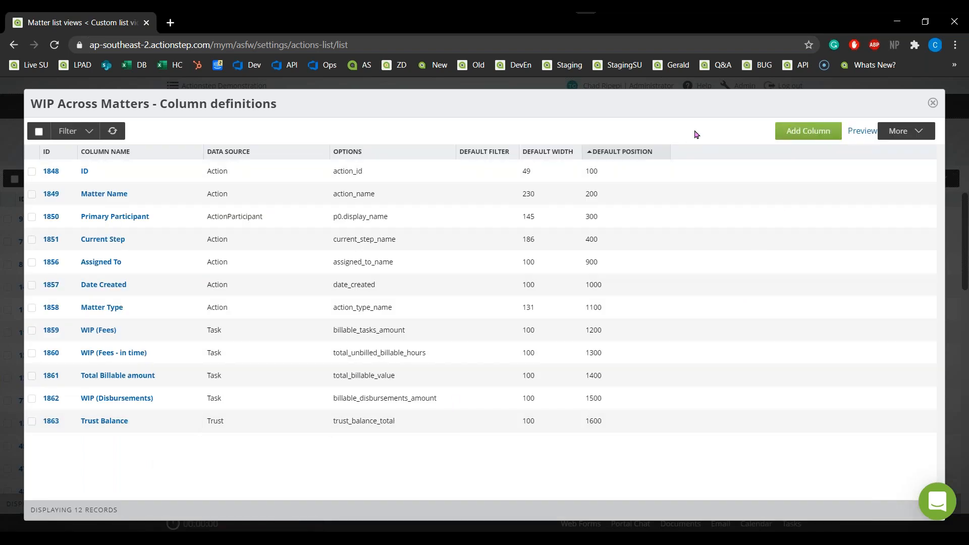
# Preview the WIP Across Matters list and filter it to matters whose Date Created is Today
pyautogui.click(863, 131)
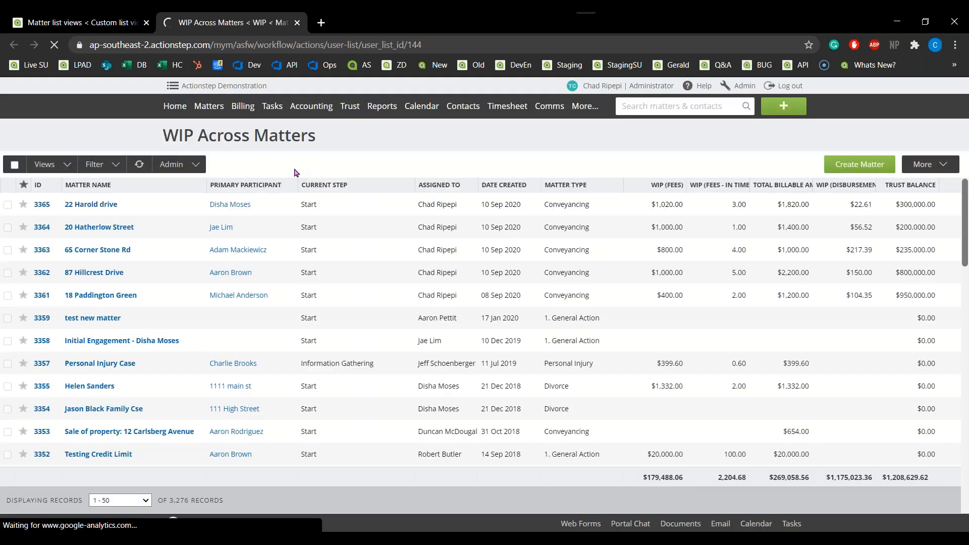
pyautogui.click(116, 167)
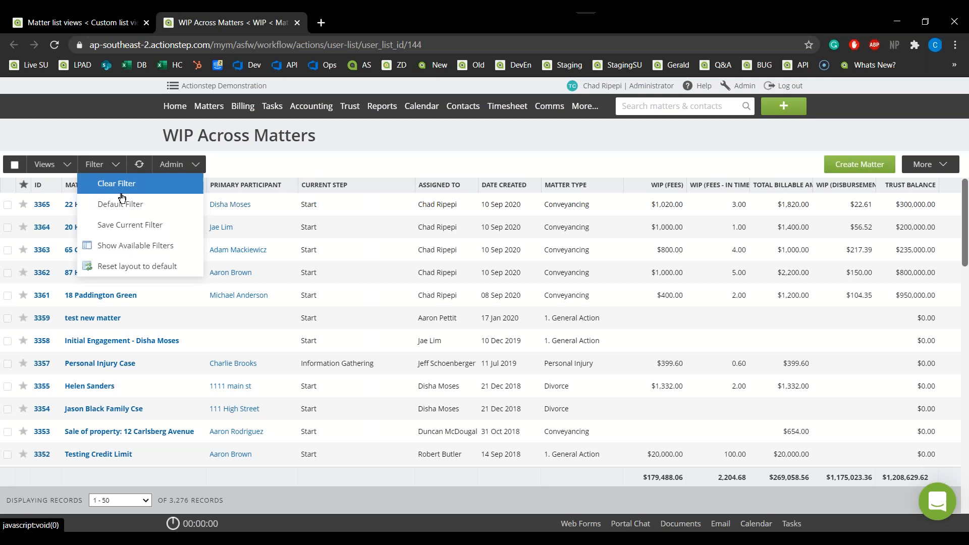
pyautogui.click(125, 249)
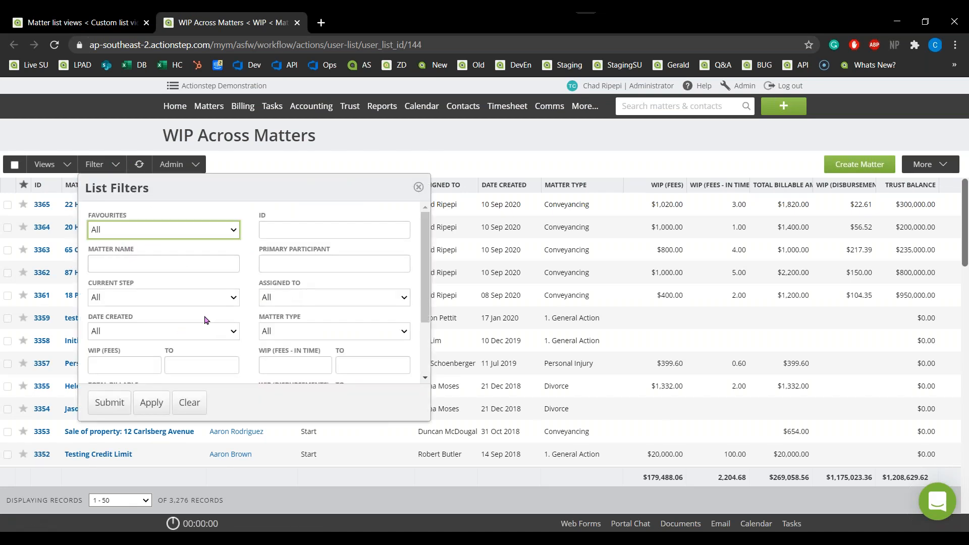
pyautogui.scroll(-1, 166, 317)
pyautogui.click(167, 314)
pyautogui.scroll(-1, 167, 252)
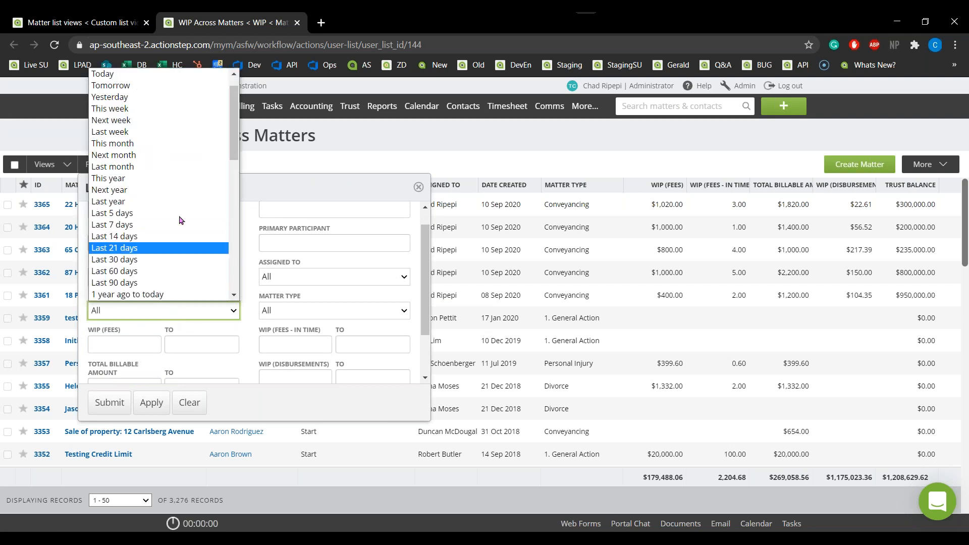
pyautogui.click(149, 74)
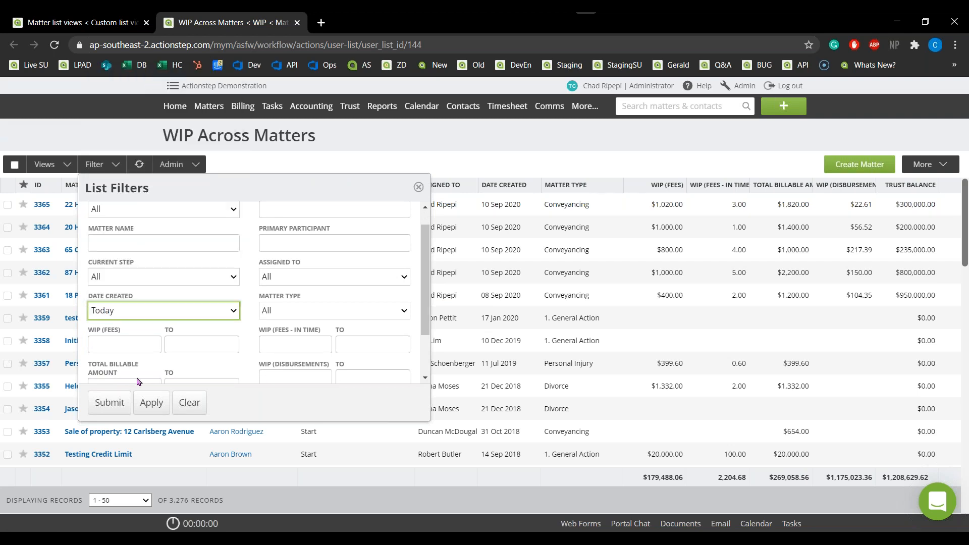
pyautogui.click(118, 403)
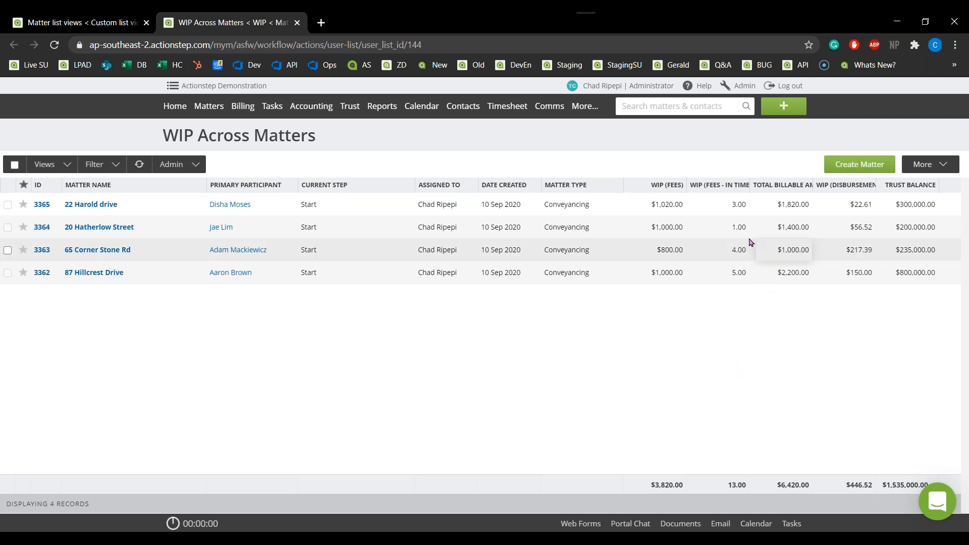
# Widen the WIP (Fees - in time) and Total Billable amount columns so their full headings fit
pyautogui.moveTo(749, 187); pyautogui.dragTo(763, 187)
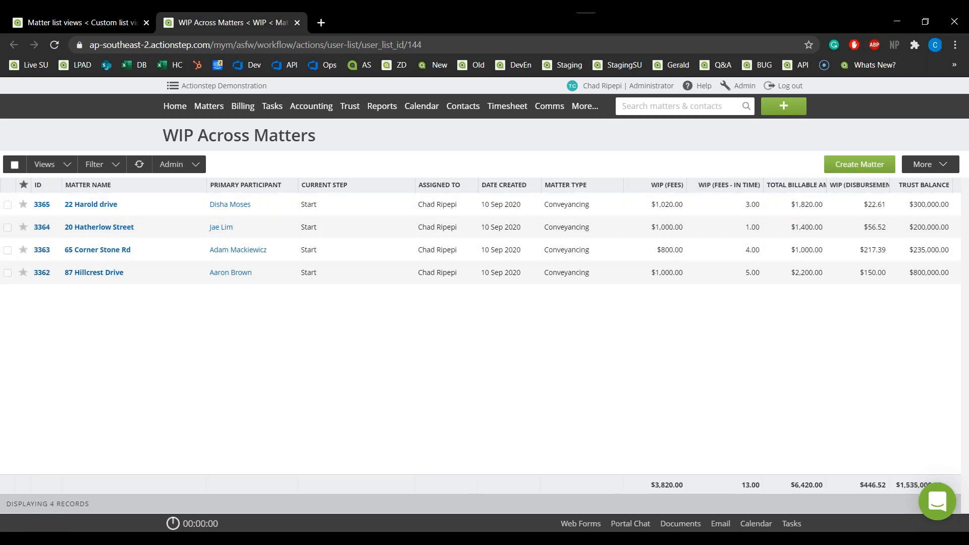
pyautogui.moveTo(852, 188); pyautogui.dragTo(855, 186)
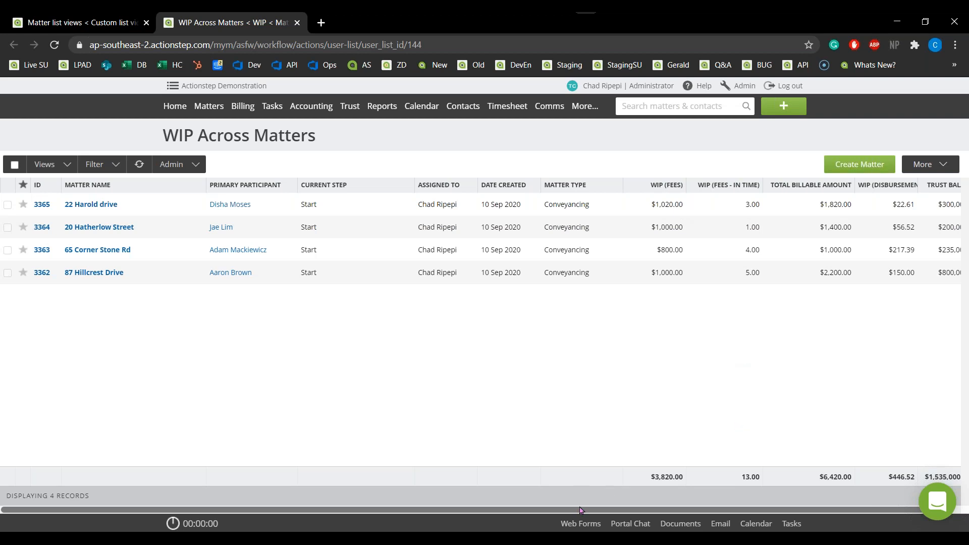
pyautogui.moveTo(584, 512); pyautogui.dragTo(883, 307)
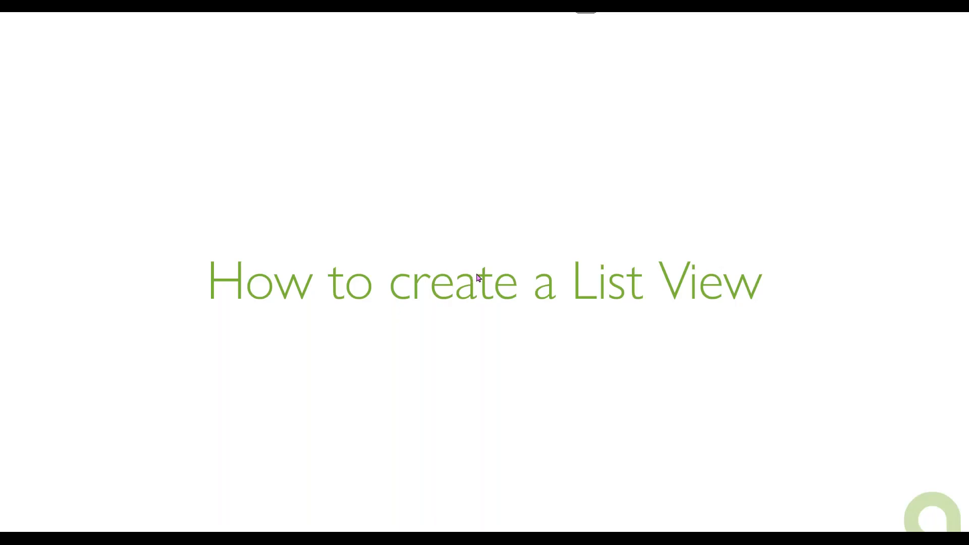
pyautogui.click(573, 209)
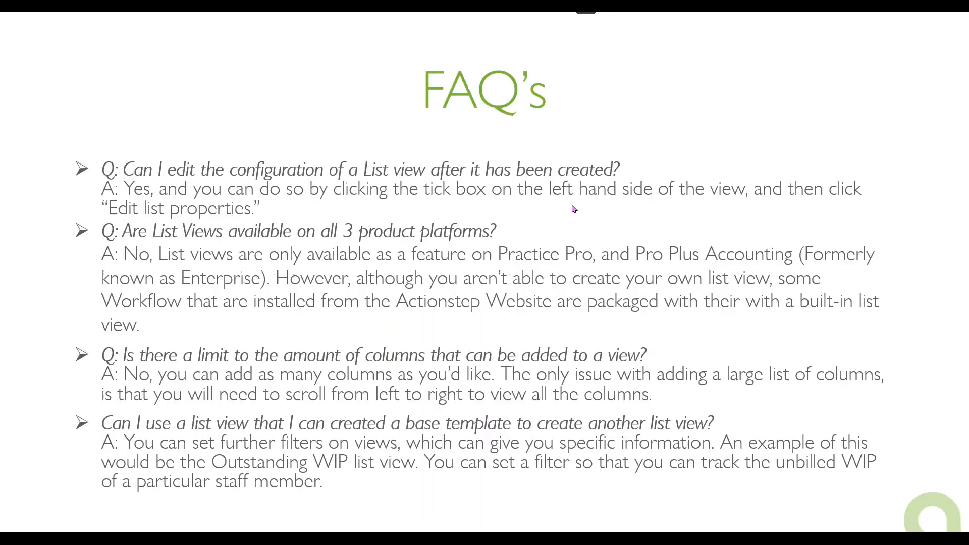